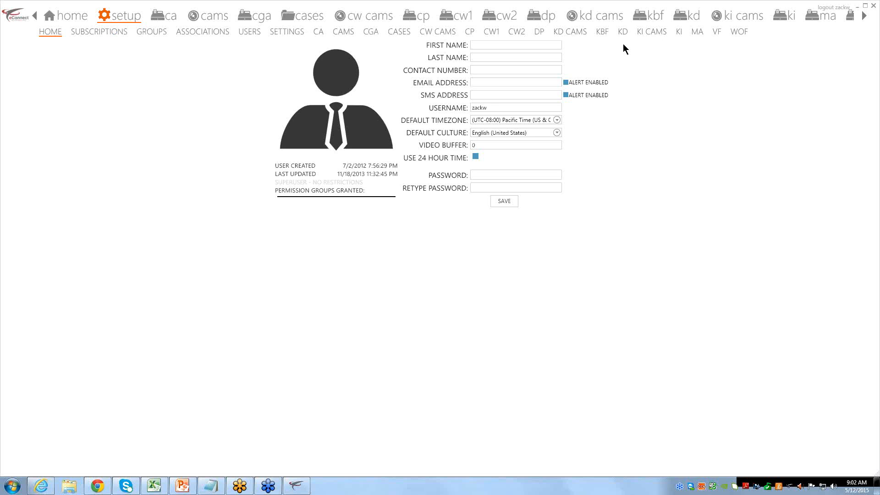
Switch the setup area to the KI CAMS sub-tab
click(651, 35)
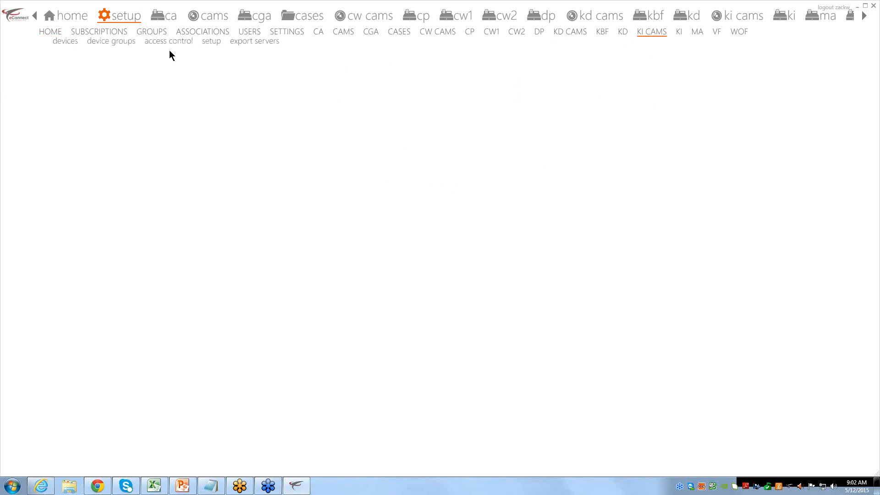
Select AZ Chicken Shack Reg 1+2 in the KI CAMS devices list and retype its server address ending 6.190.26
click(72, 43)
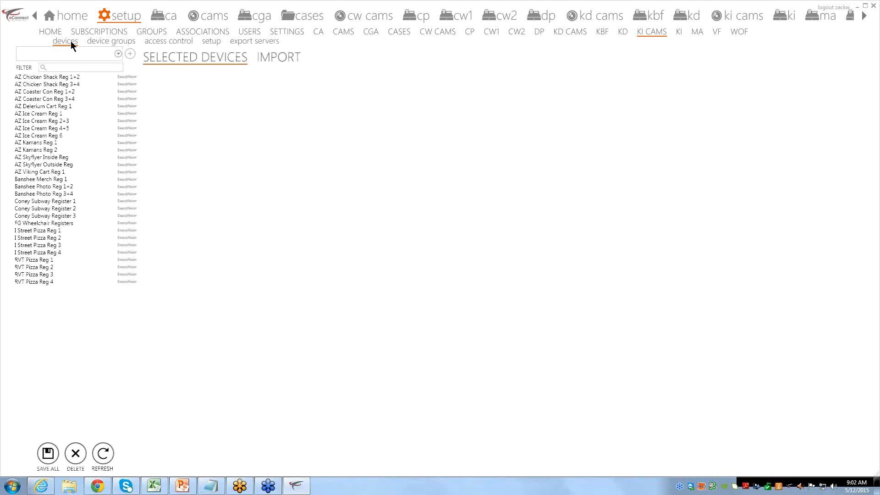
click(64, 77)
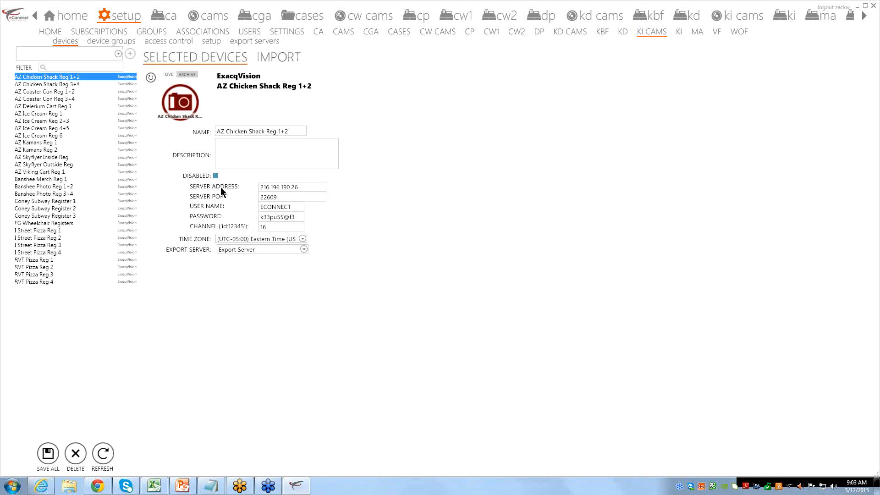
drag(316, 188, 277, 191)
text(6.190.26)
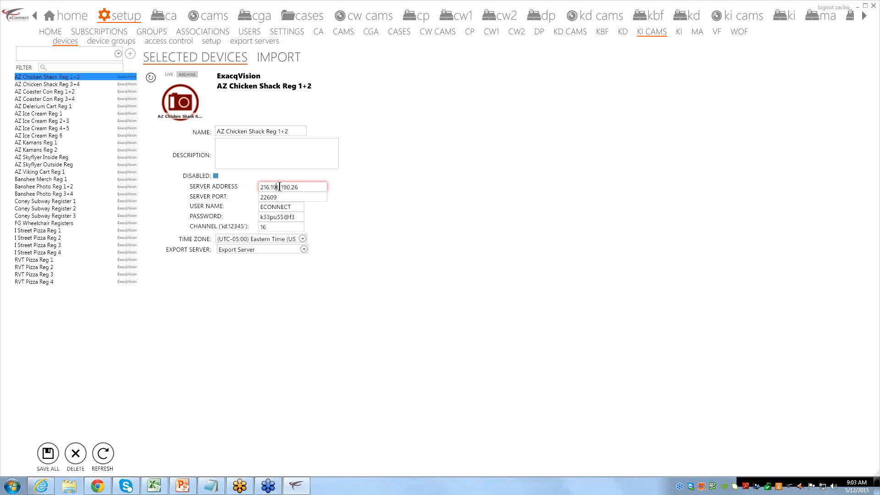
key(Tab)
Review the device's server address, port, user name ECONNECT and channel 16
drag(299, 188, 275, 186)
click(304, 187)
drag(304, 187, 261, 186)
click(286, 202)
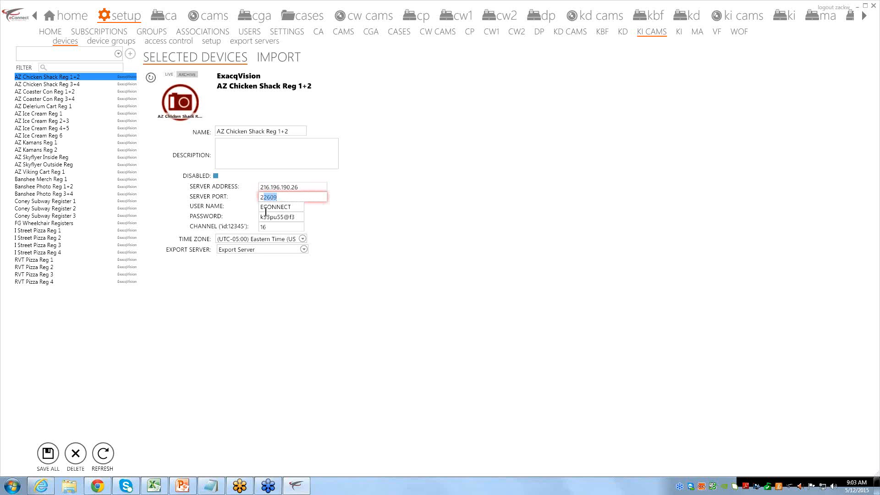
click(271, 208)
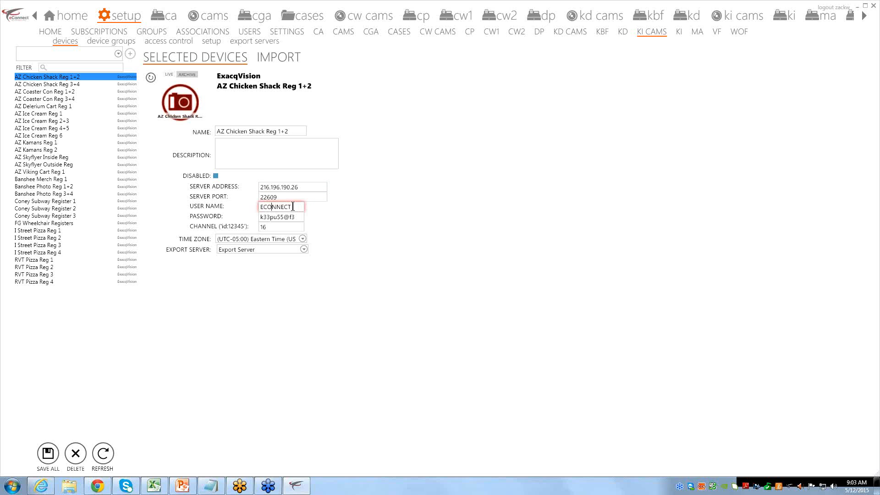
drag(294, 207, 281, 220)
double_click(291, 207)
drag(267, 227, 253, 231)
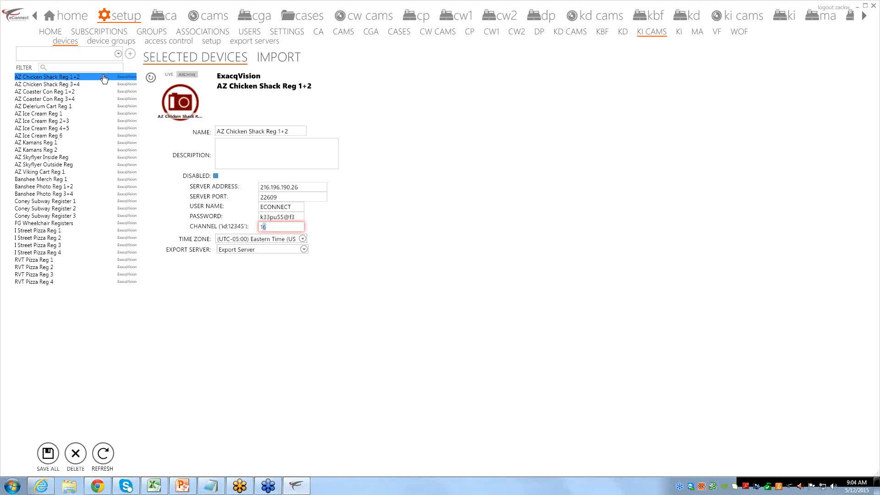
Pick ExacqVision from the device-type combo box above the devices list
click(119, 54)
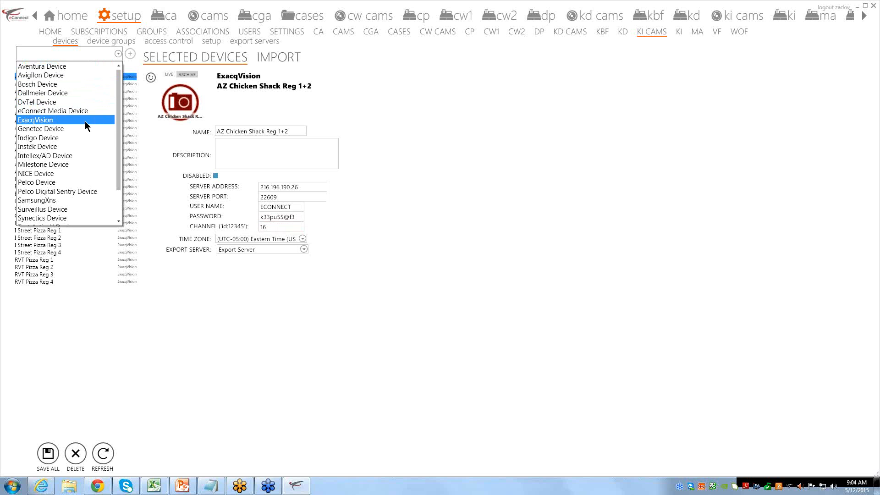
scroll(85, 121, down, 1)
scroll(89, 122, up, 1)
scroll(62, 118, down, 1)
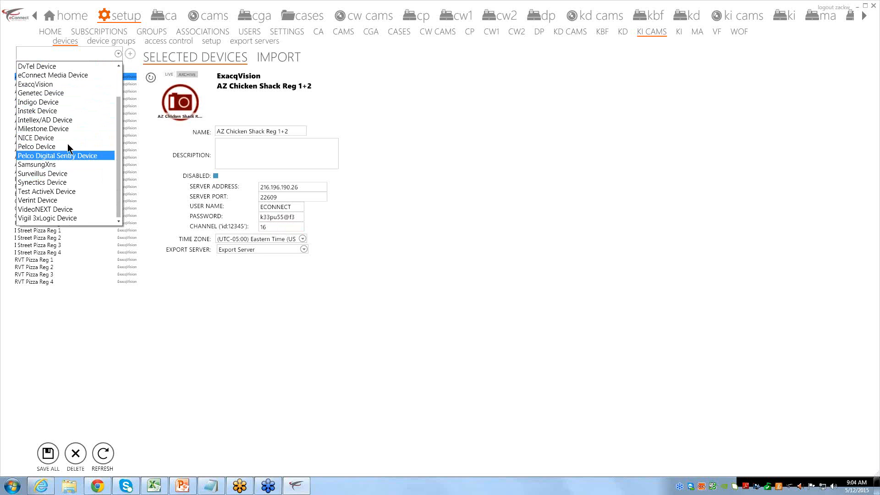
scroll(69, 146, up, 1)
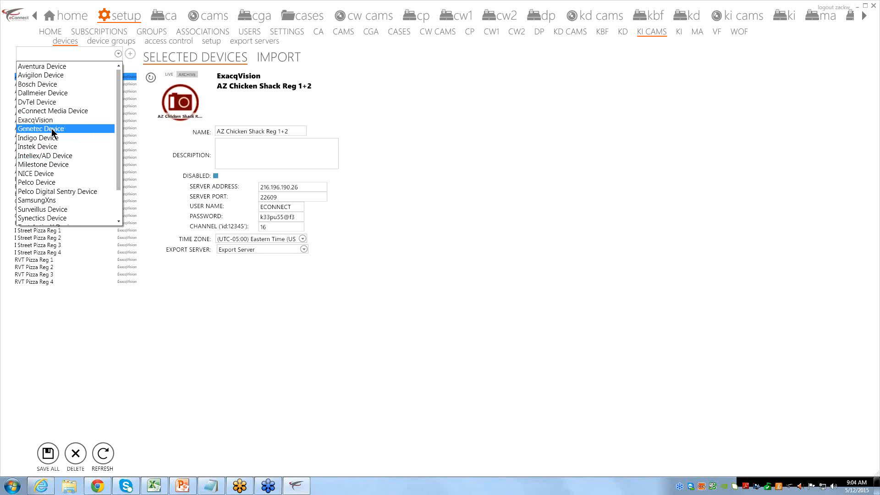
scroll(53, 133, down, 2)
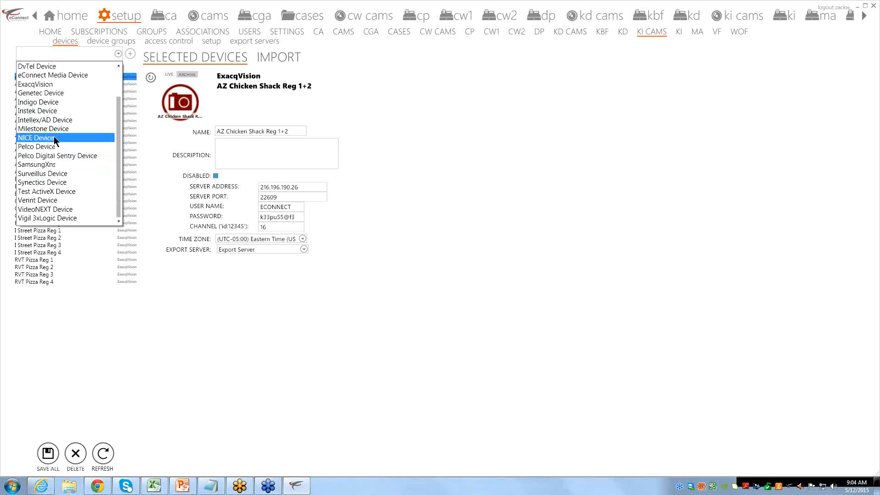
scroll(55, 141, up, 1)
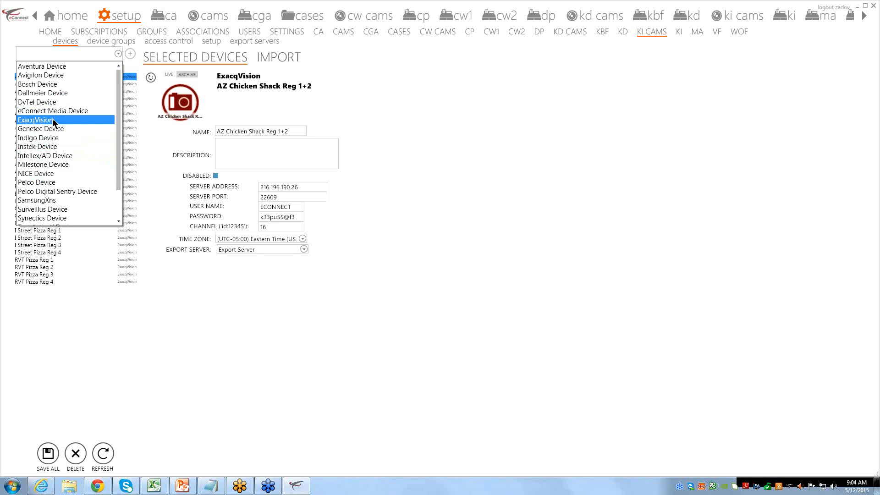
click(53, 119)
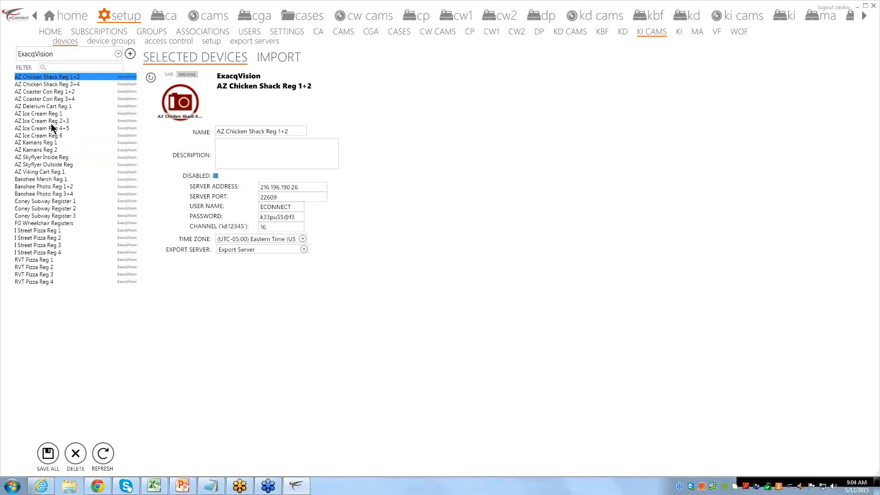
Add a new ExacqVision device and rename it to 'Test 123'
click(130, 55)
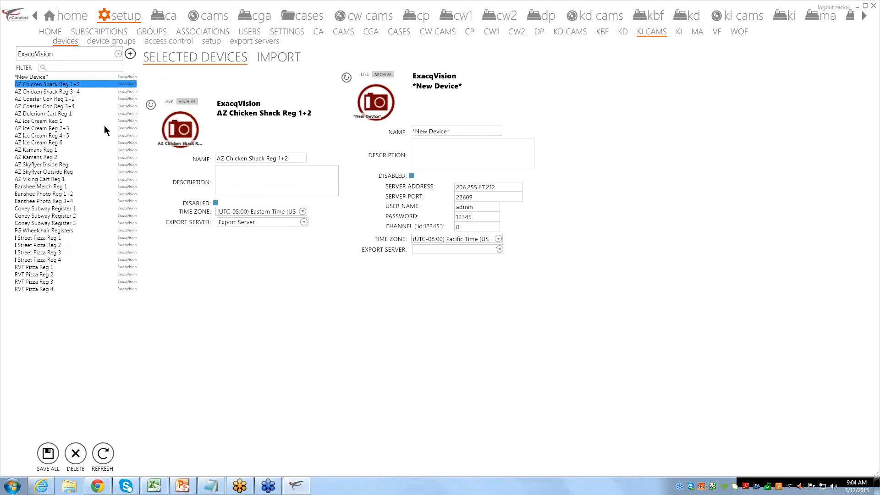
click(458, 132)
drag(441, 132, 375, 150)
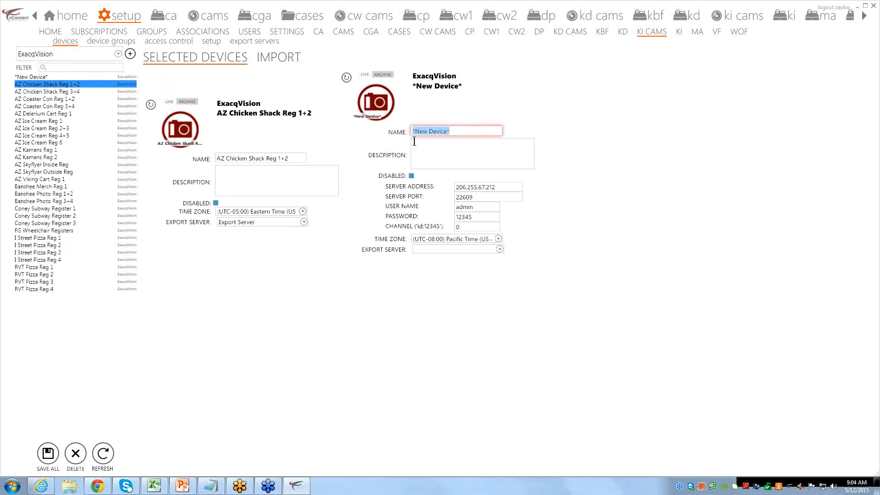
text(Test 123)
Check Test 123's server, port 22609, credentials, channel, export server and Pacific Time zone
drag(499, 191, 431, 190)
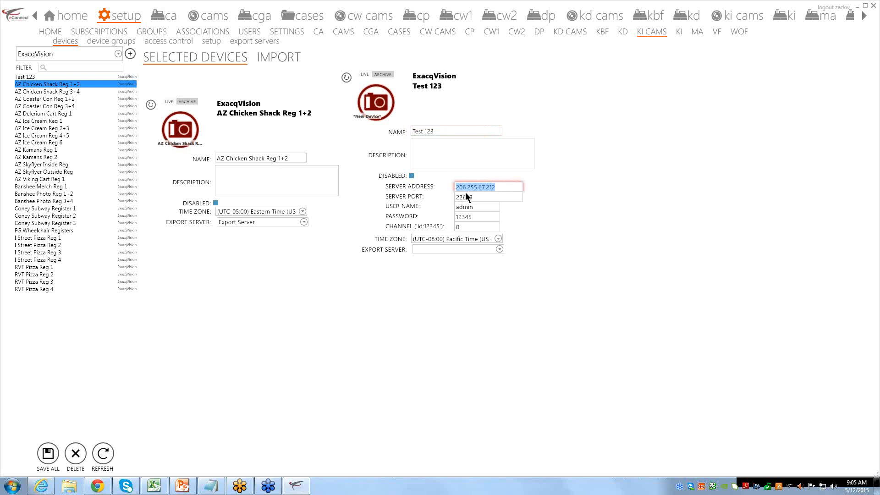
double_click(479, 197)
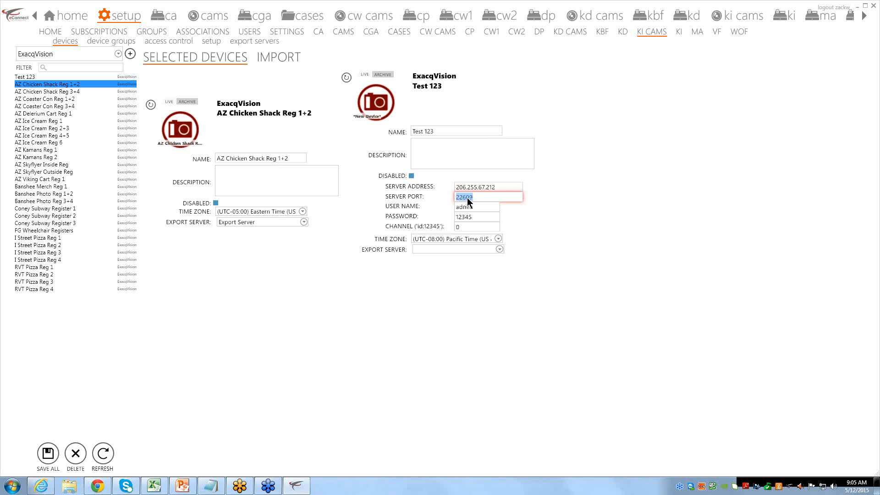
key(Tab)
key(Tab)
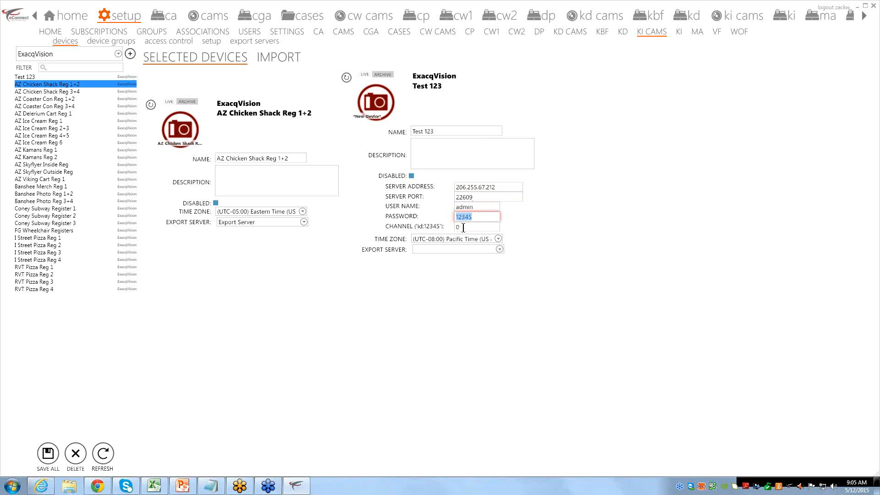
key(Tab)
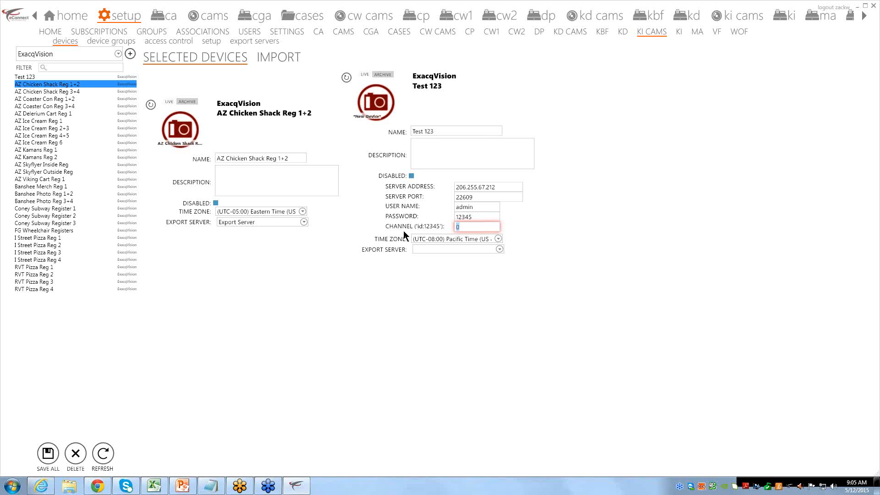
click(434, 252)
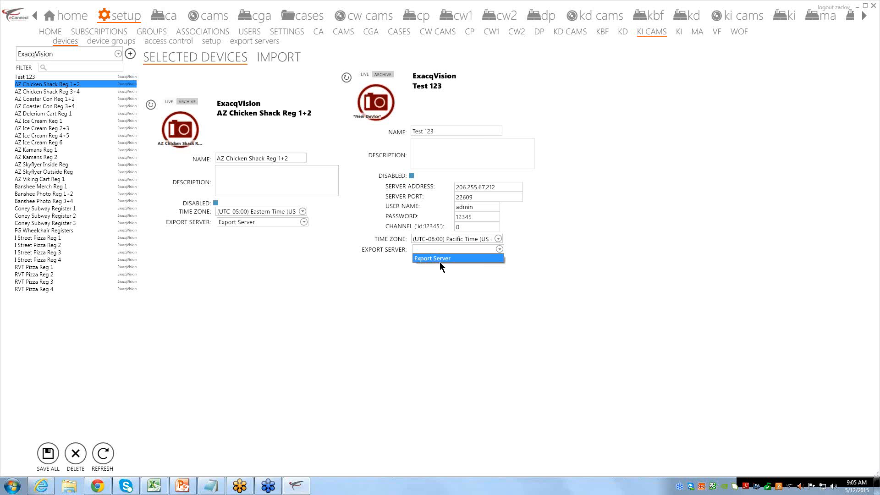
click(429, 239)
click(429, 240)
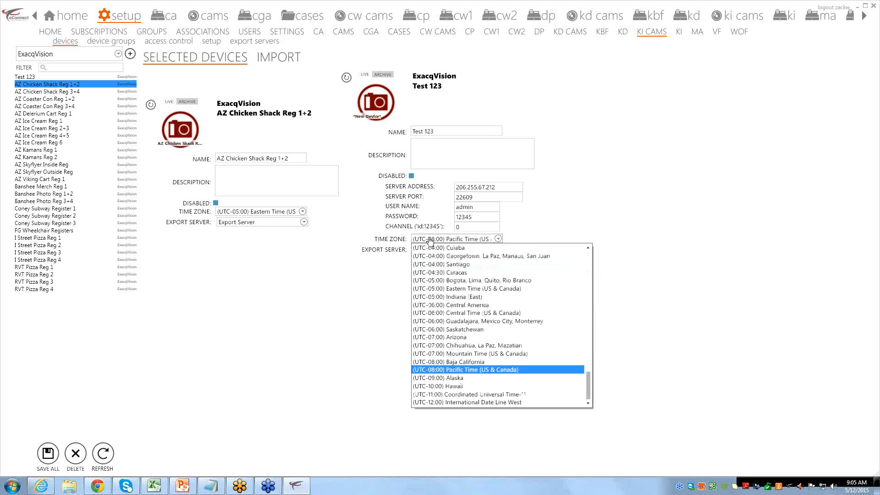
click(429, 241)
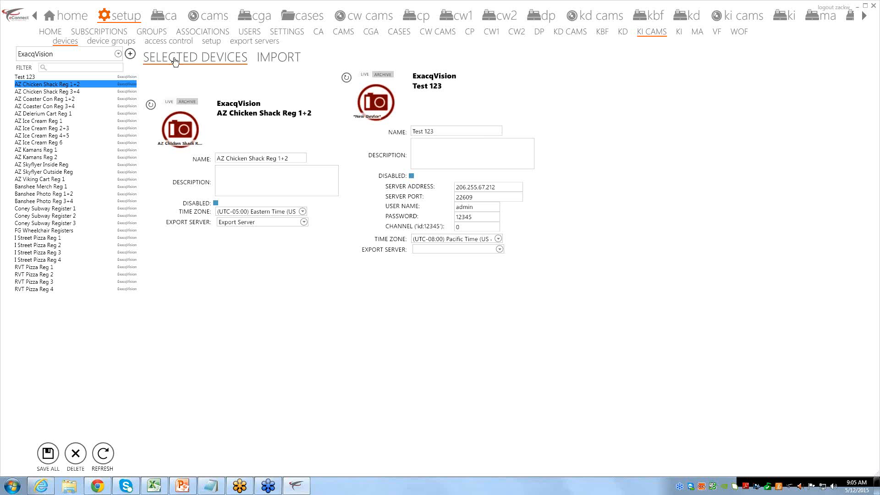
Browse the cameras in the AZ, Coney, FG, RVT and Street Pizza device groups
click(104, 45)
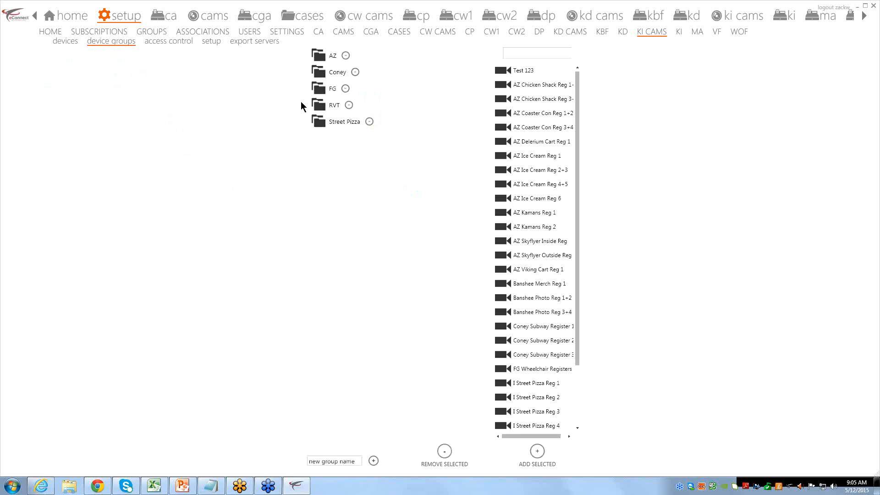
click(322, 52)
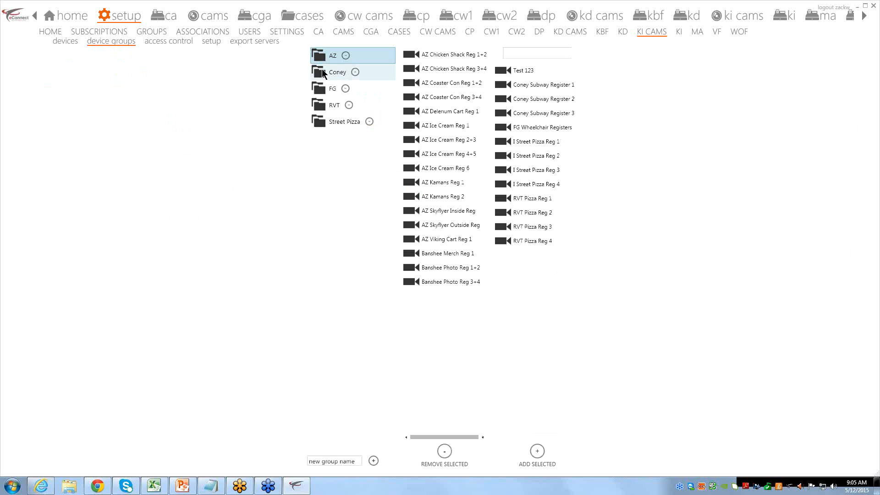
click(322, 71)
click(321, 89)
click(322, 109)
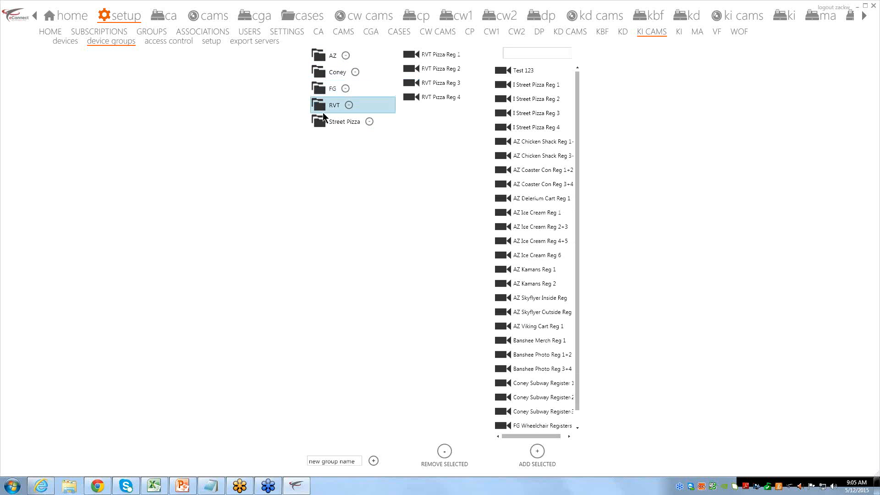
click(326, 120)
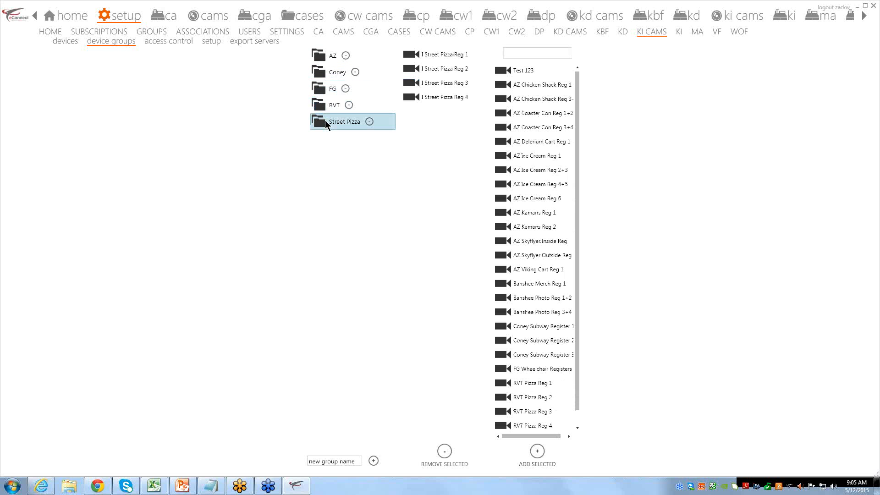
click(320, 55)
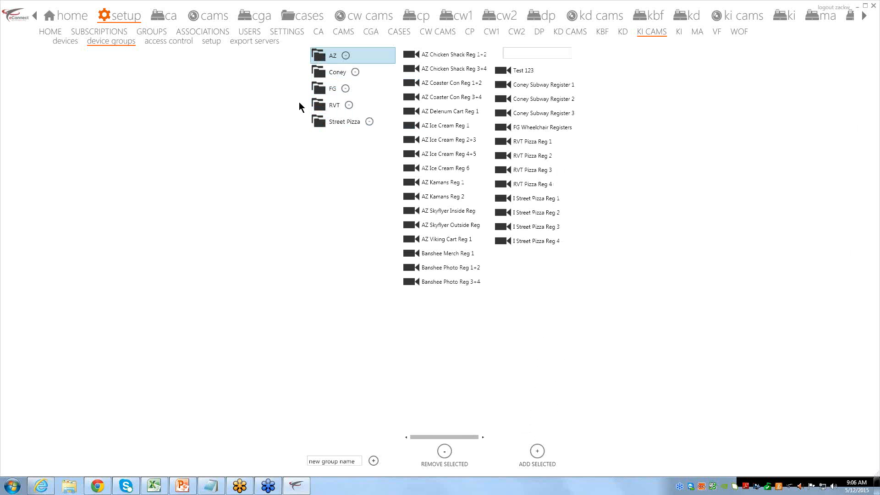
Add Test 123 to the AZ group, remove it again, and go to access control
click(523, 70)
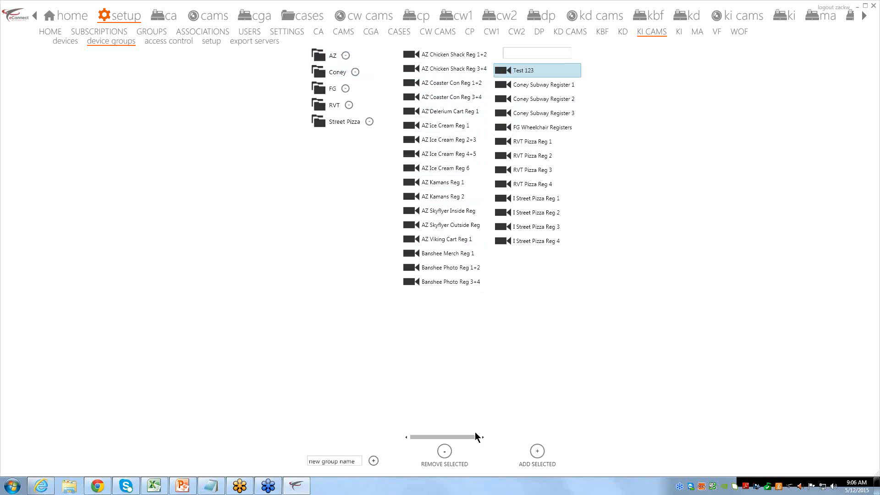
click(529, 453)
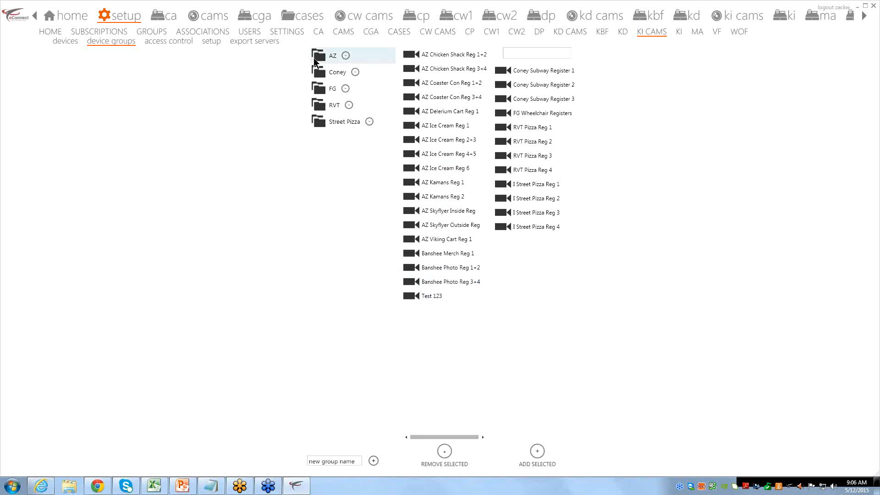
click(431, 299)
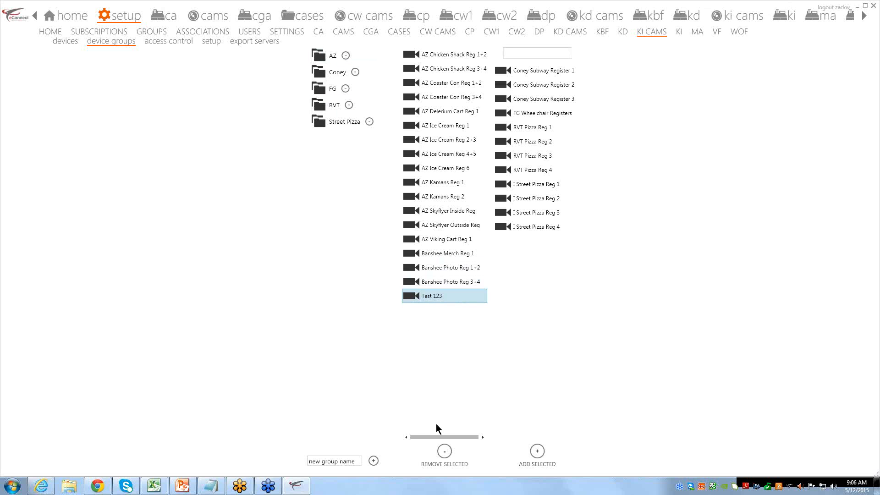
click(445, 452)
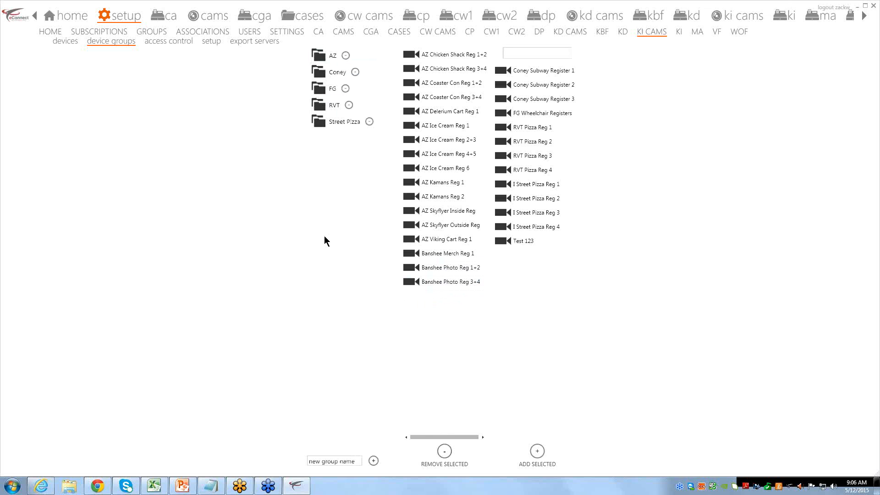
click(169, 41)
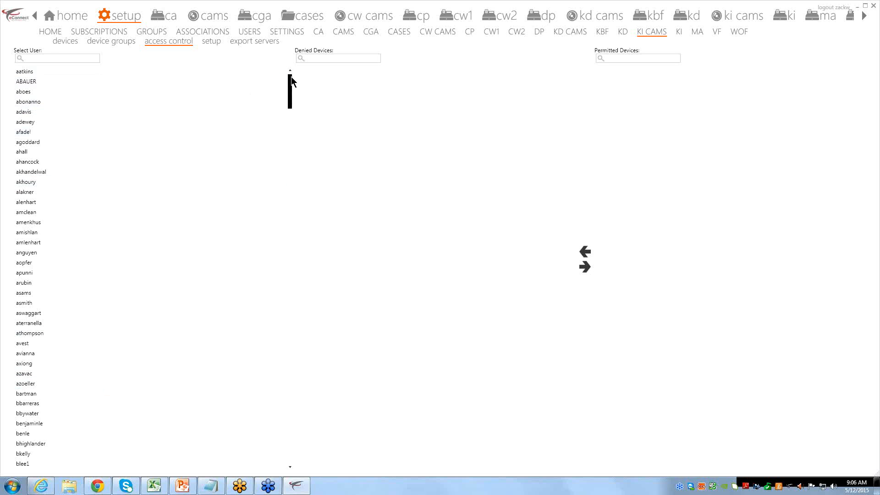
Deny the chosen user AZ Chicken Shack Reg 1+2 through AZ Viking Cart Reg 1
drag(290, 76, 268, 454)
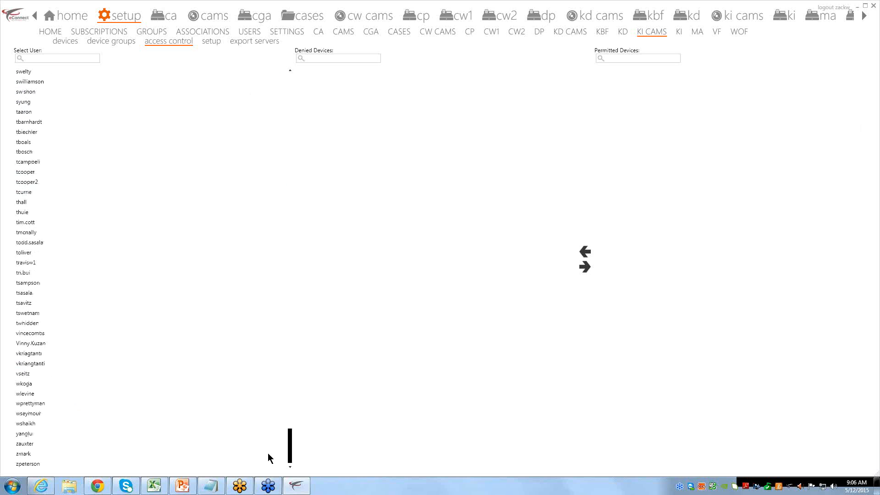
click(29, 265)
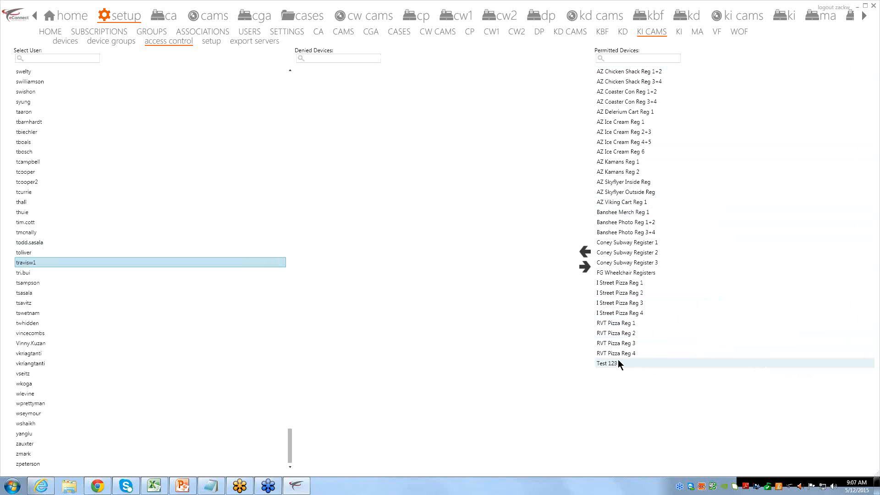
click(615, 72)
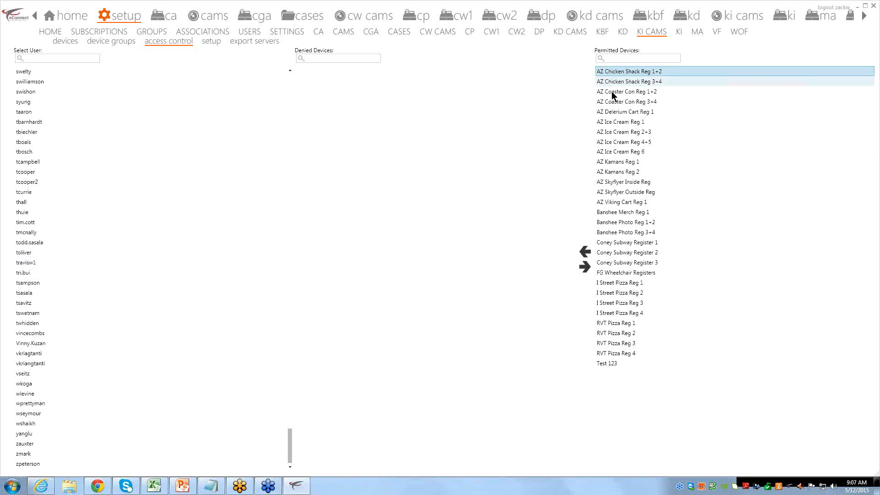
shift+click(616, 172)
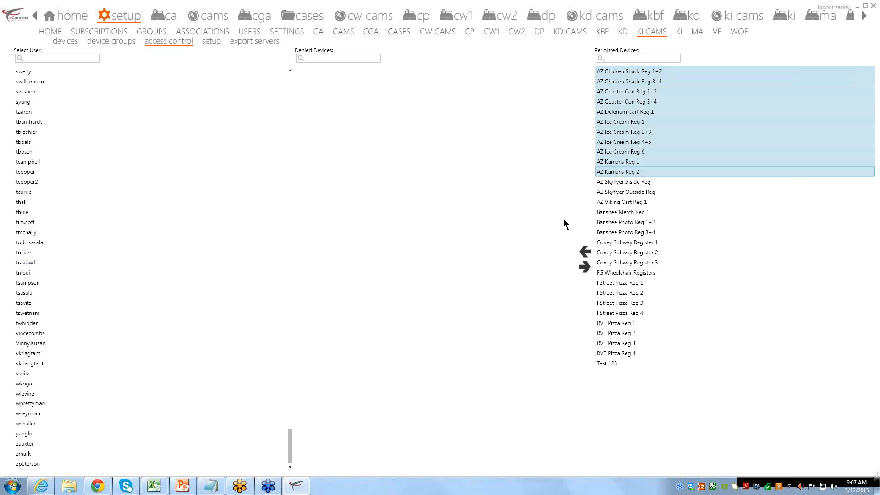
shift+click(623, 202)
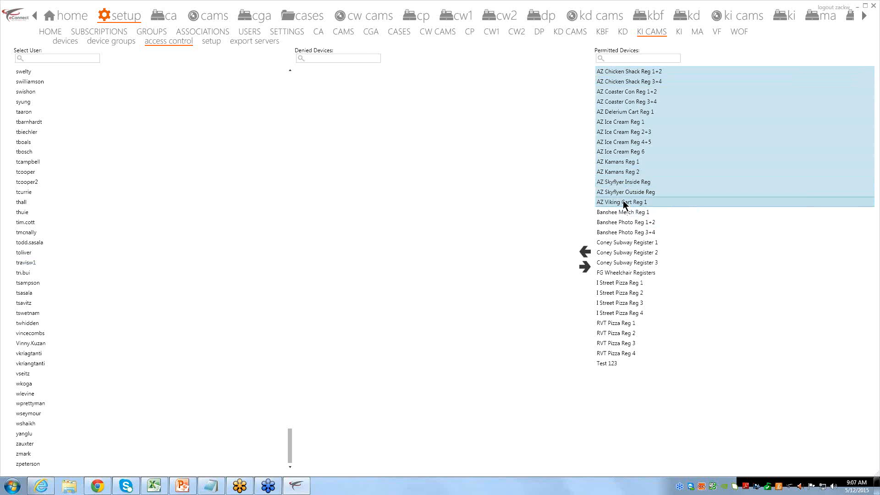
click(585, 252)
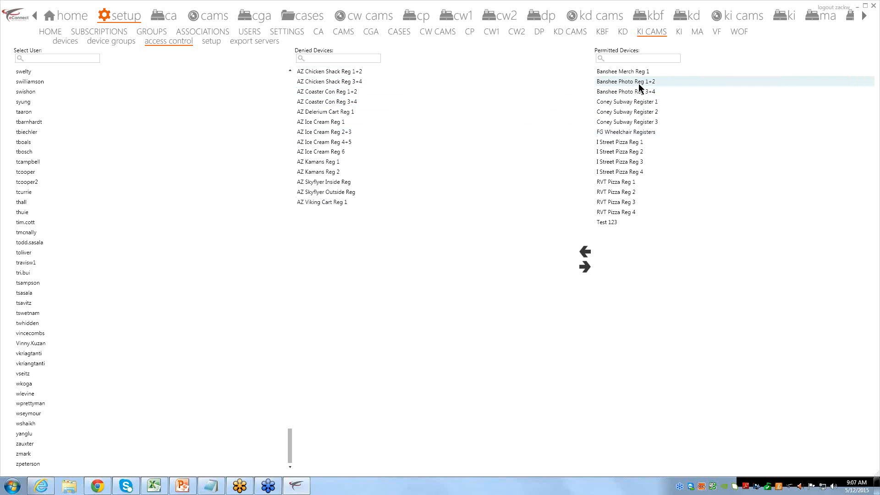
Move every denied AZ camera back to the user's permitted devices
click(633, 112)
ctrl+click(635, 161)
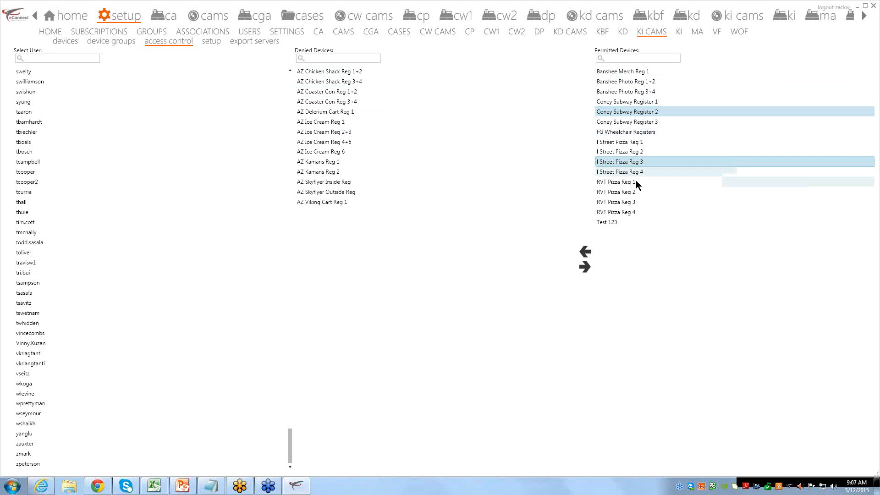
ctrl+click(637, 192)
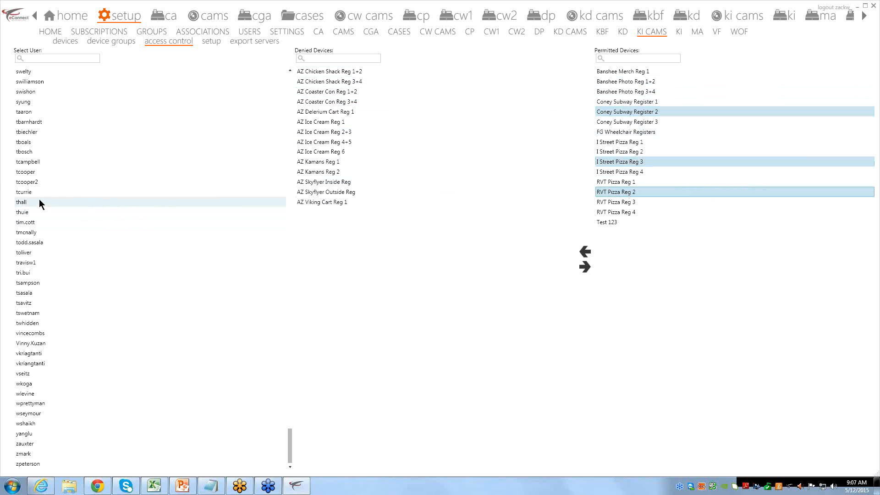
click(631, 131)
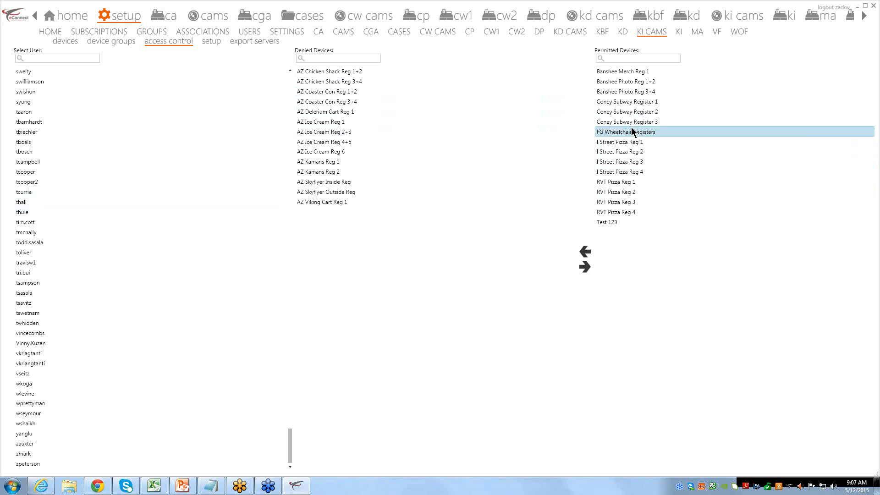
click(346, 158)
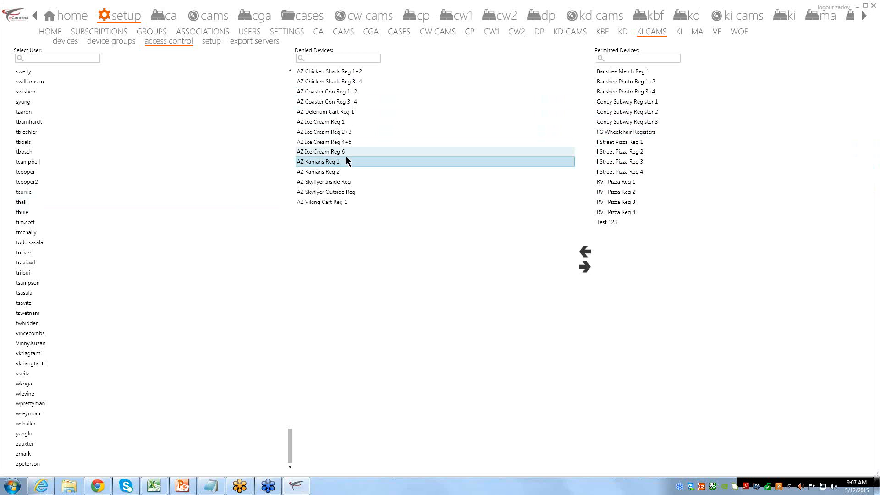
key(ctrl+a)
click(581, 266)
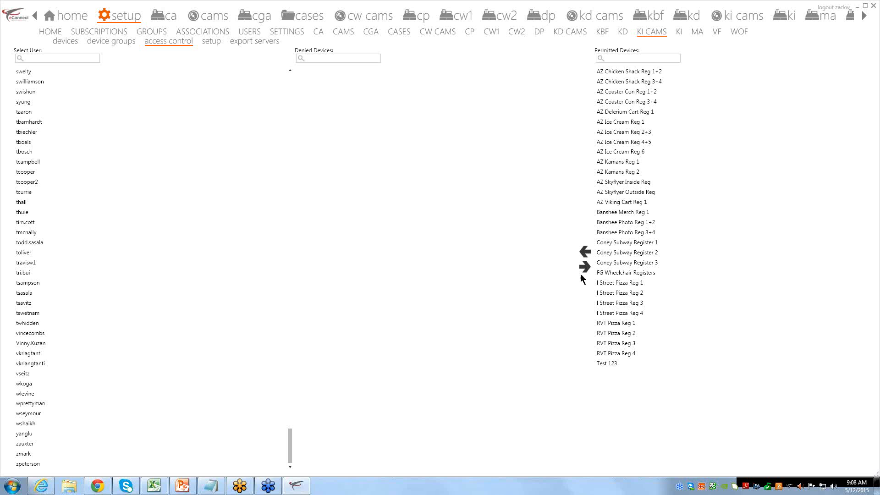
Show Export Server's settings (port 80, SSL port 443) on the export servers page
click(216, 44)
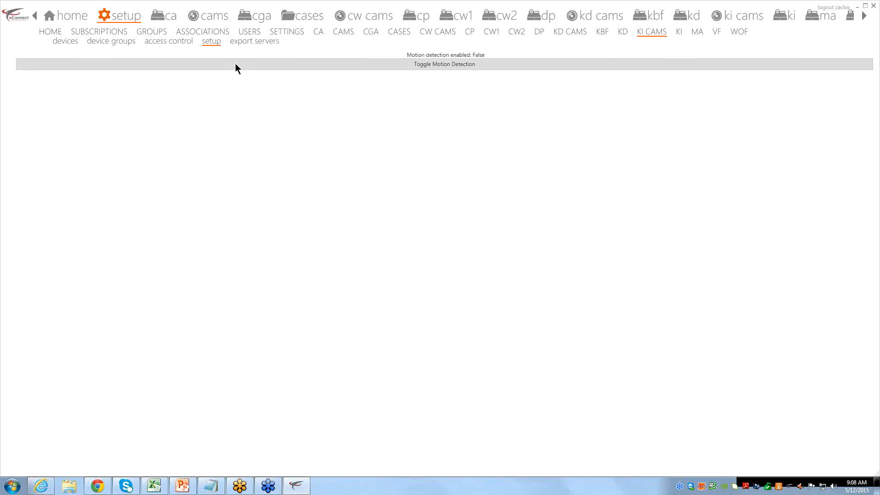
click(248, 41)
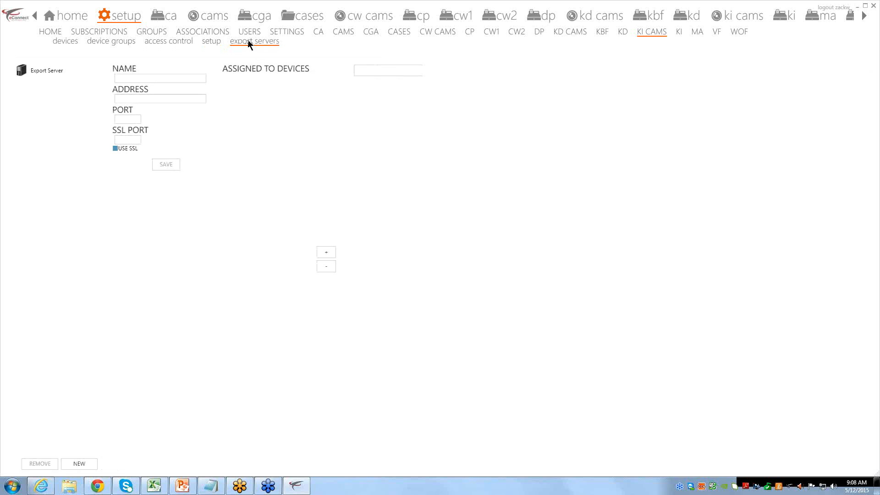
click(55, 71)
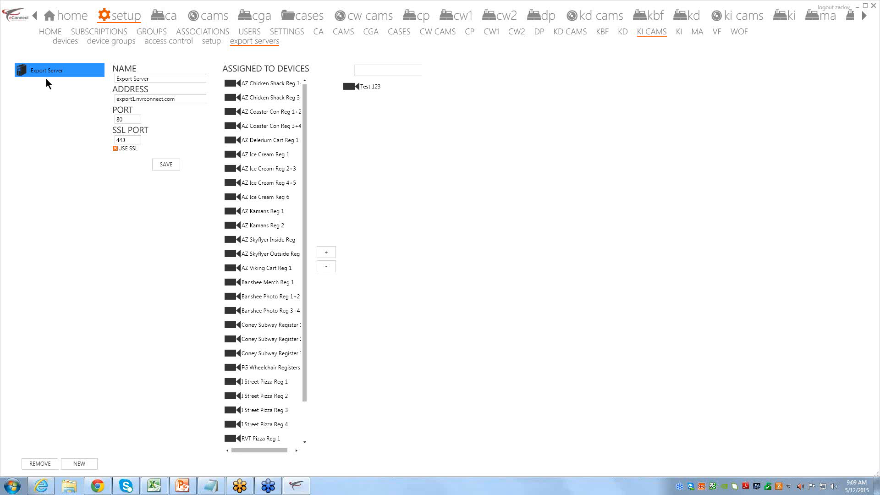
Add the Test 123 camera to Export Server's Assigned To Devices list
click(258, 174)
scroll(262, 230, down, 1)
scroll(262, 238, up, 1)
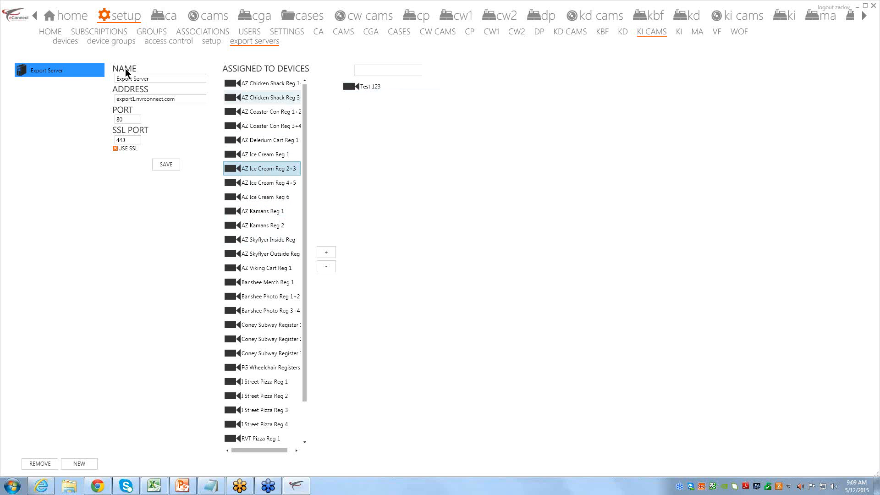
click(370, 86)
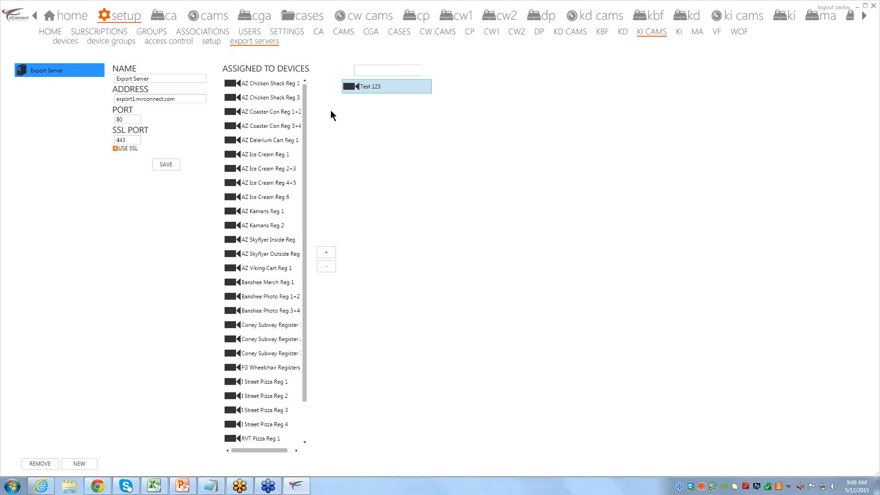
click(327, 254)
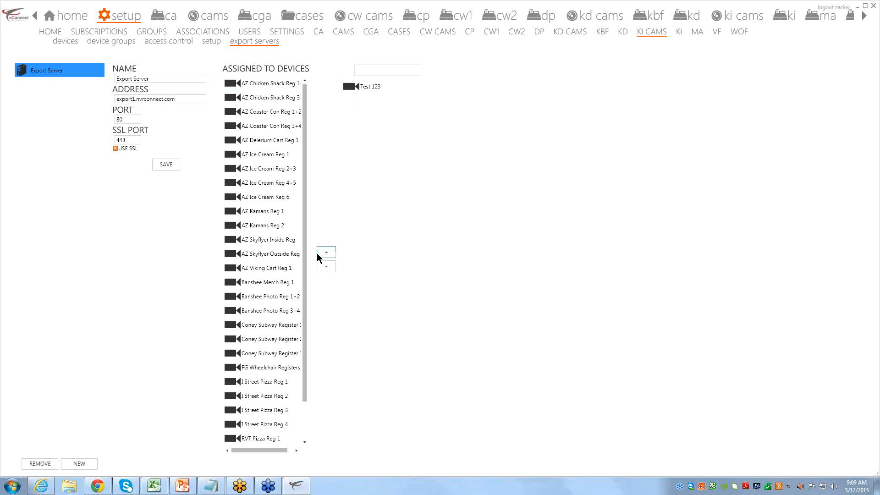
scroll(270, 257, down, 2)
click(248, 437)
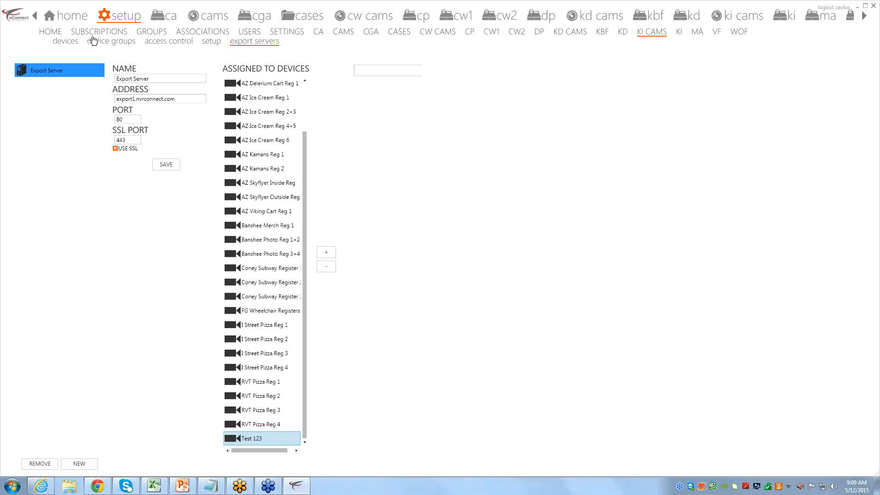
click(70, 42)
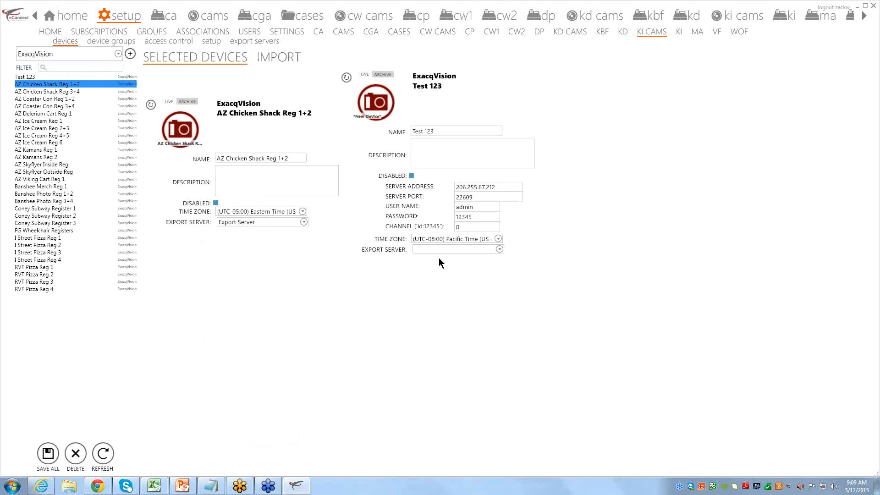
click(450, 249)
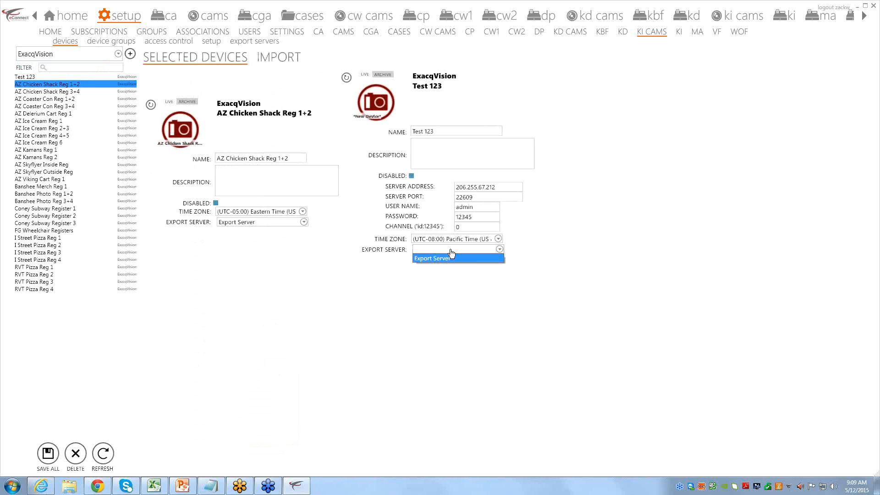
click(452, 251)
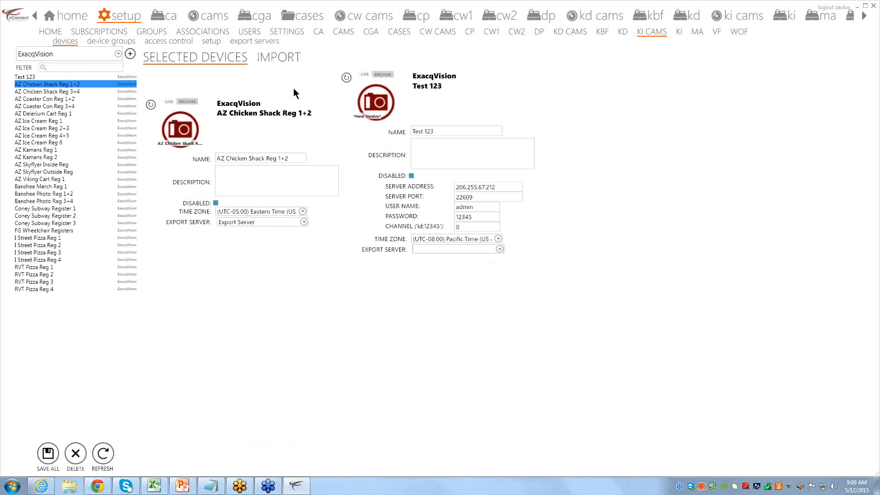
click(257, 42)
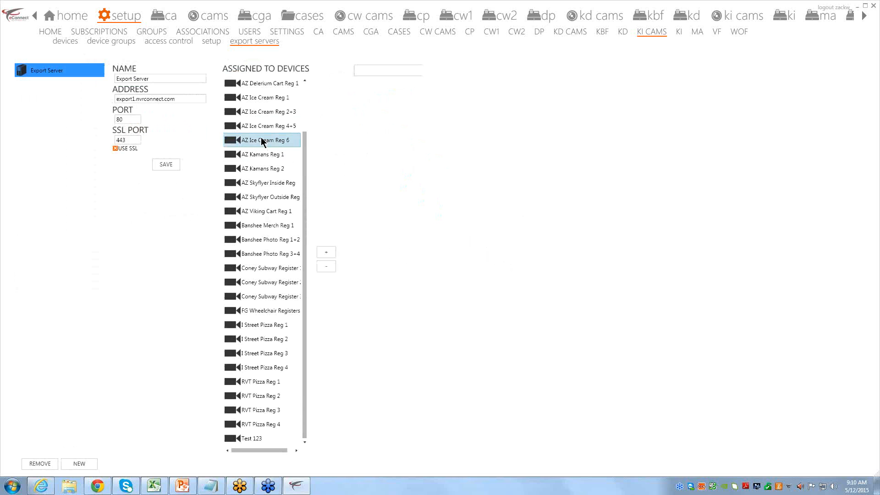
Select AZ Ice Cream Reg 2+3 through Coney Subway Register 1, then AZ Skyflyer Inside Reg, and switch to the KI tab
click(266, 112)
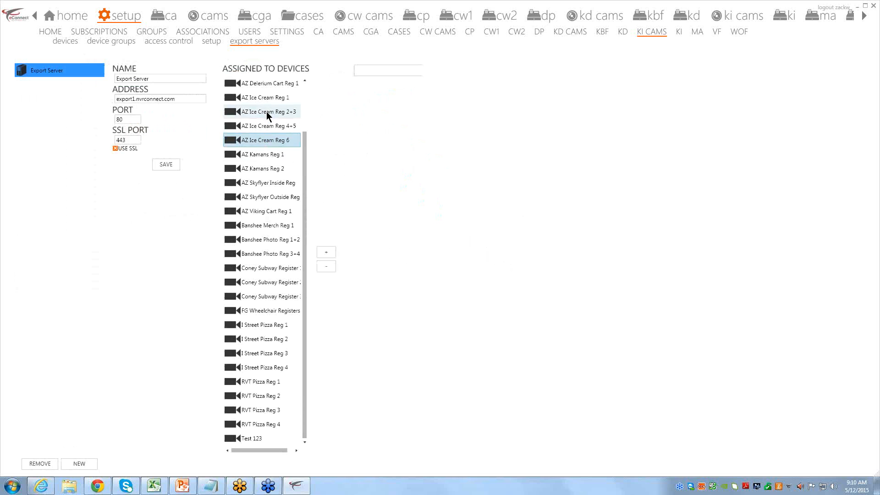
shift+click(277, 270)
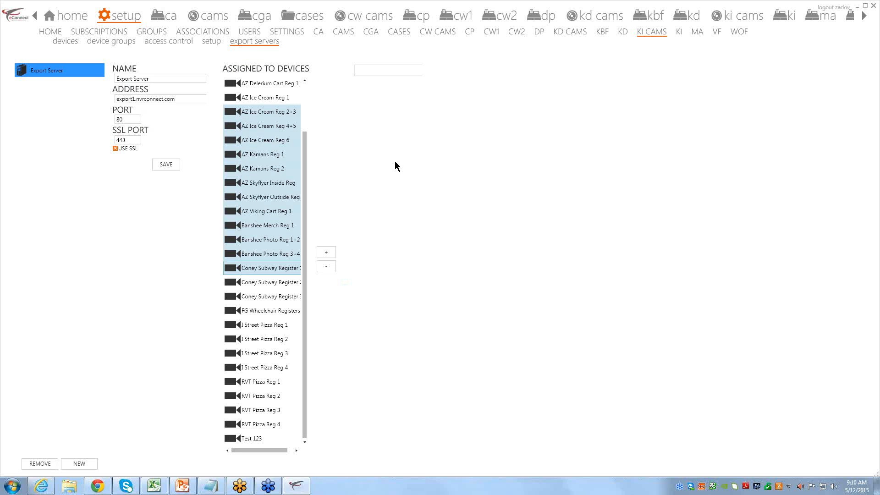
click(243, 183)
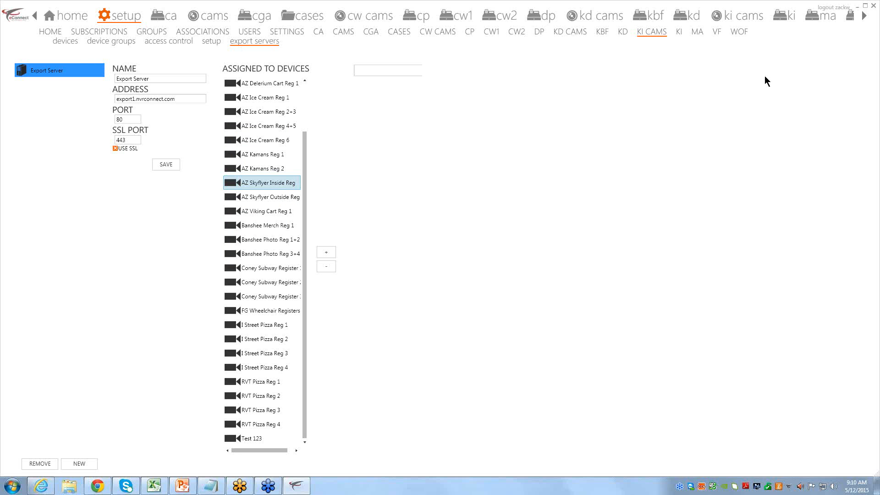
click(678, 32)
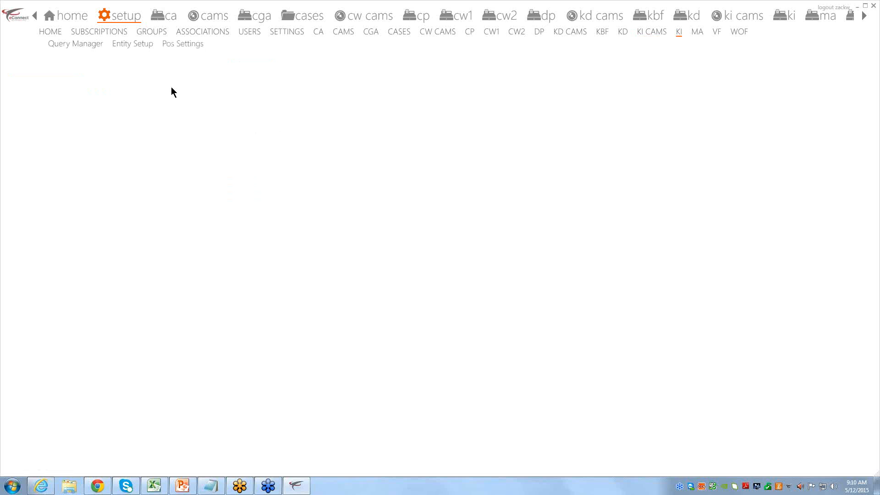
Open the KI Query Manager, load the *Void tender followed by No Sale query, and browse the Queries list
click(64, 44)
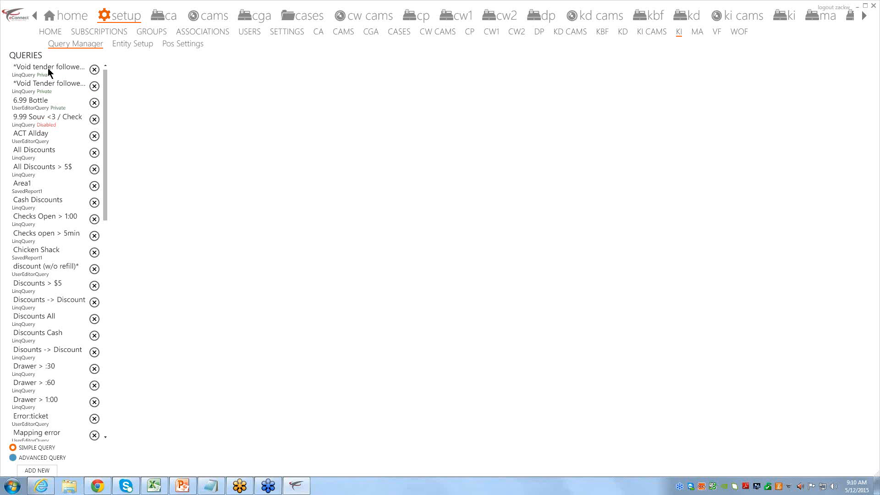
click(49, 71)
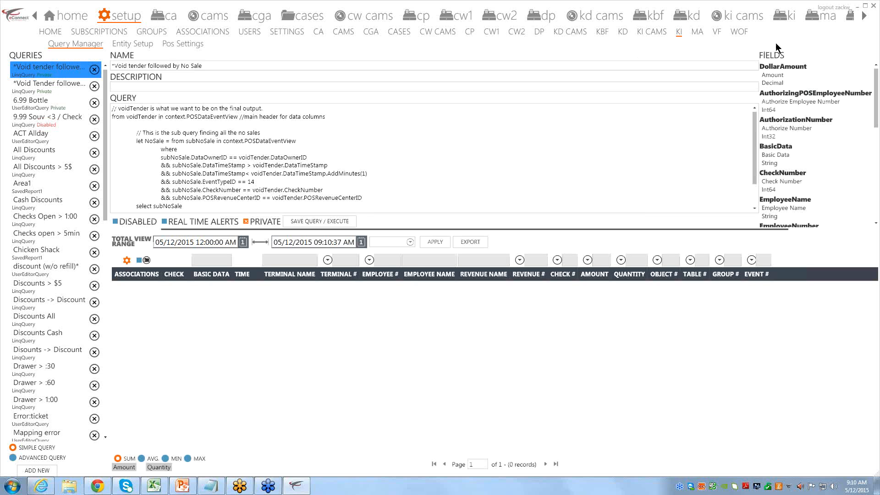
click(844, 210)
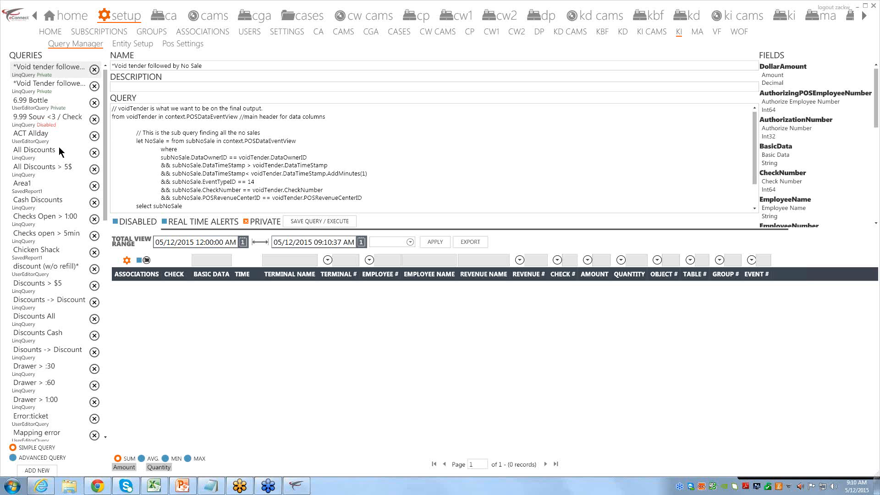
drag(104, 90, 105, 311)
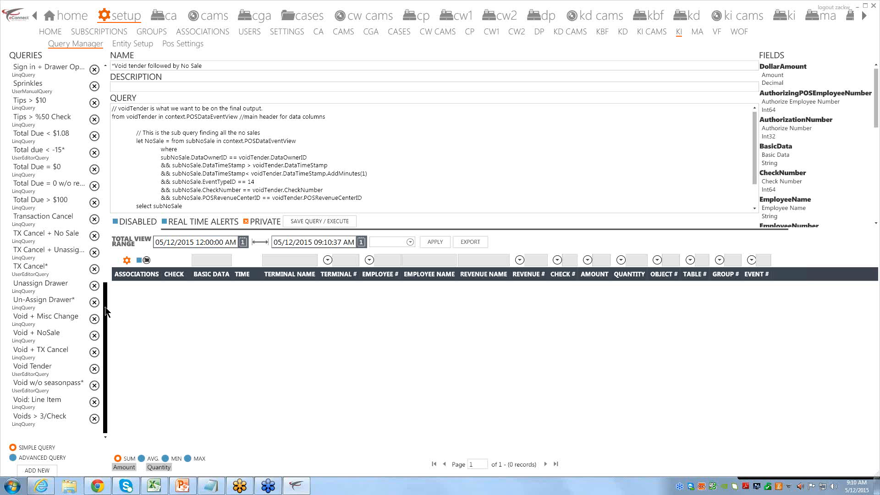
drag(105, 311, 91, 78)
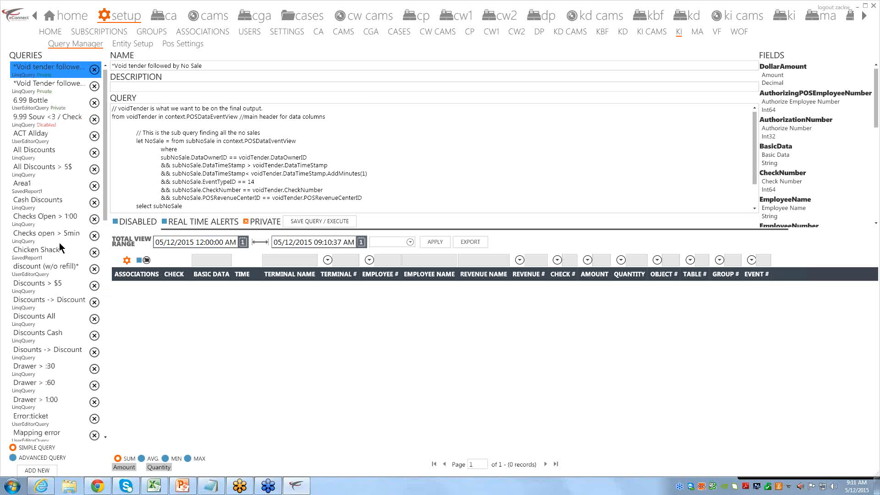
scroll(62, 252, down, 10)
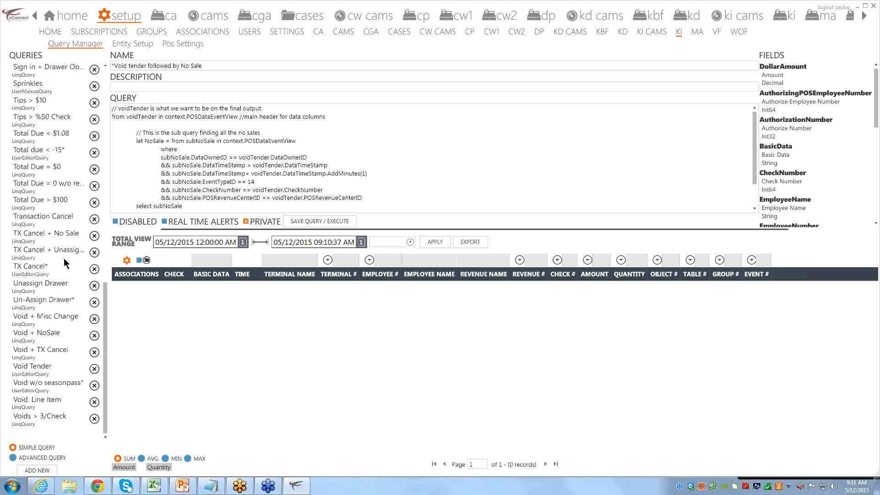
scroll(65, 257, up, 10)
scroll(39, 224, down, 10)
scroll(53, 360, up, 10)
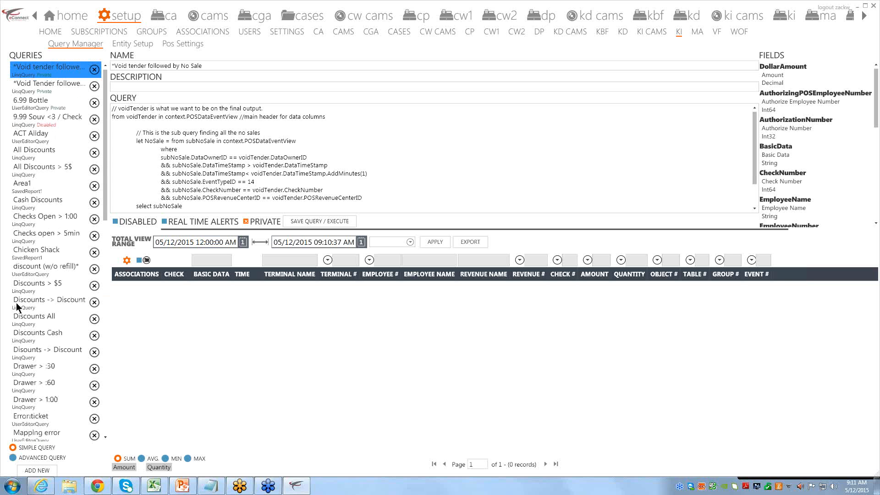
Try ACT Allday and Discounts queries, then load Drawer > :30 with its two Cash Drawer Opened rows
click(40, 143)
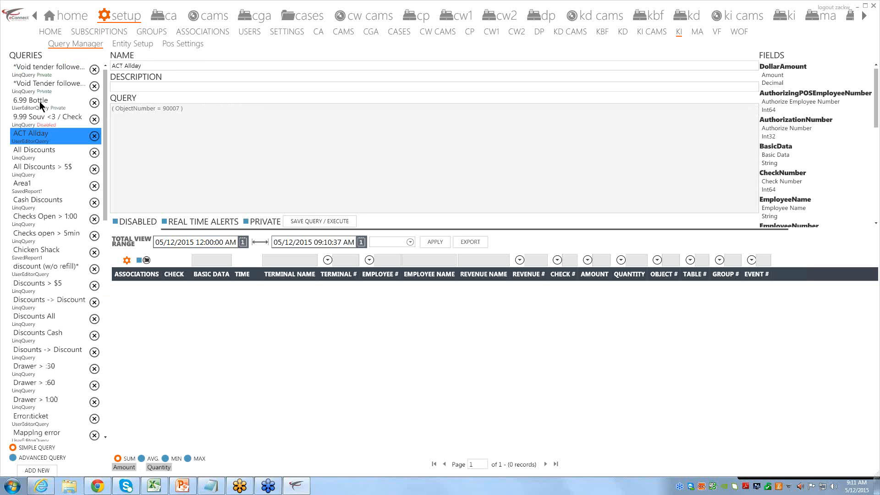
click(40, 75)
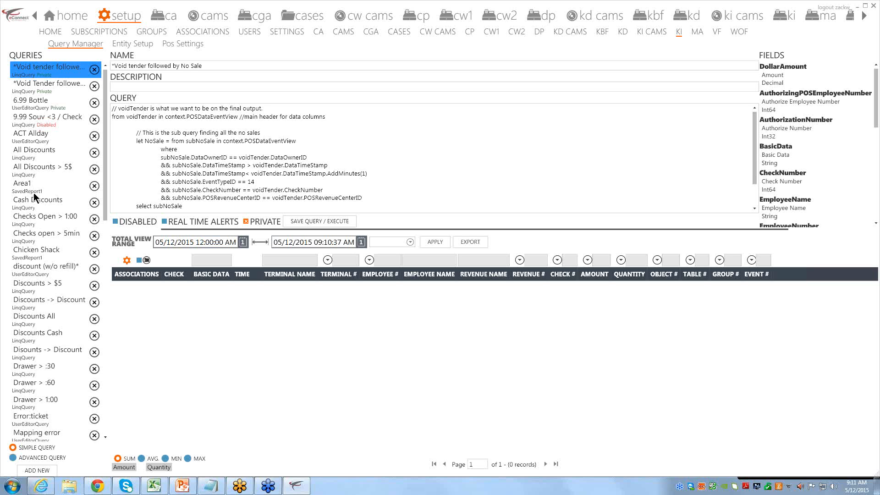
click(49, 358)
click(40, 369)
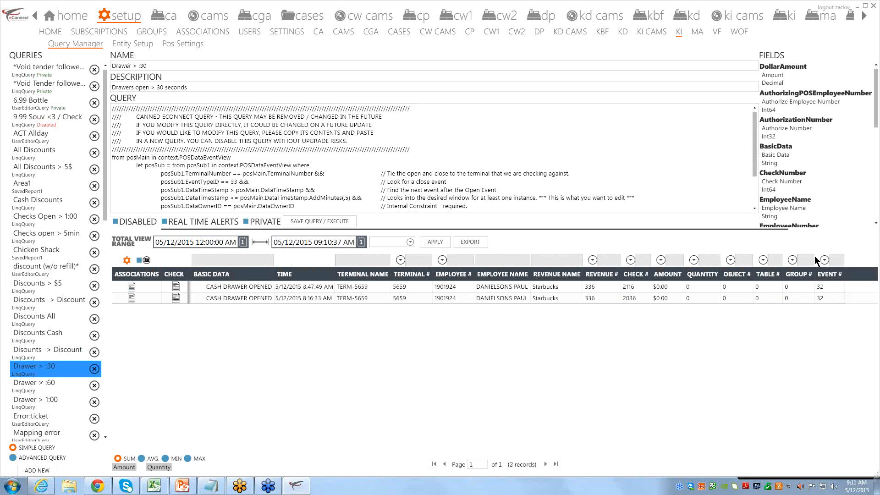
click(817, 108)
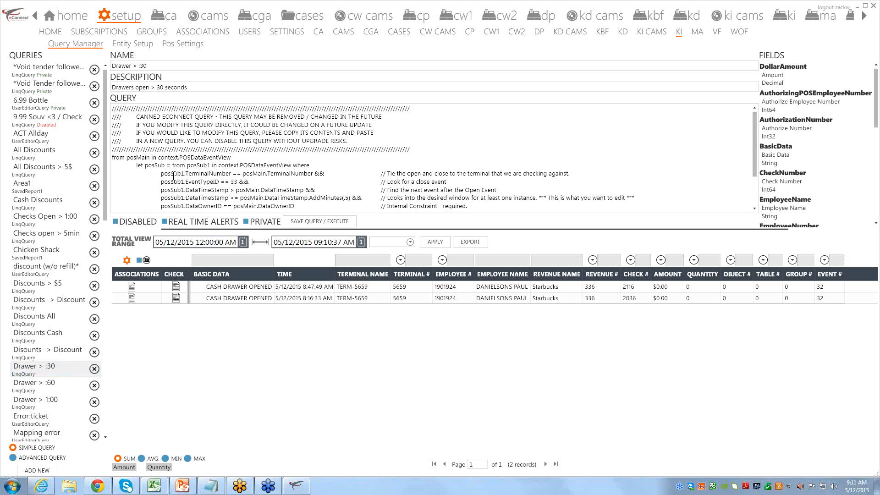
click(213, 170)
scroll(558, 185, down, 2)
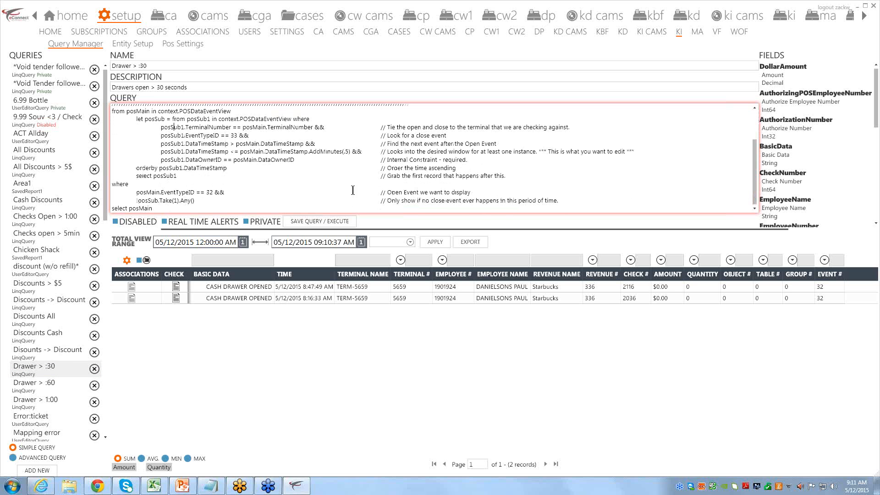
scroll(289, 181, up, 2)
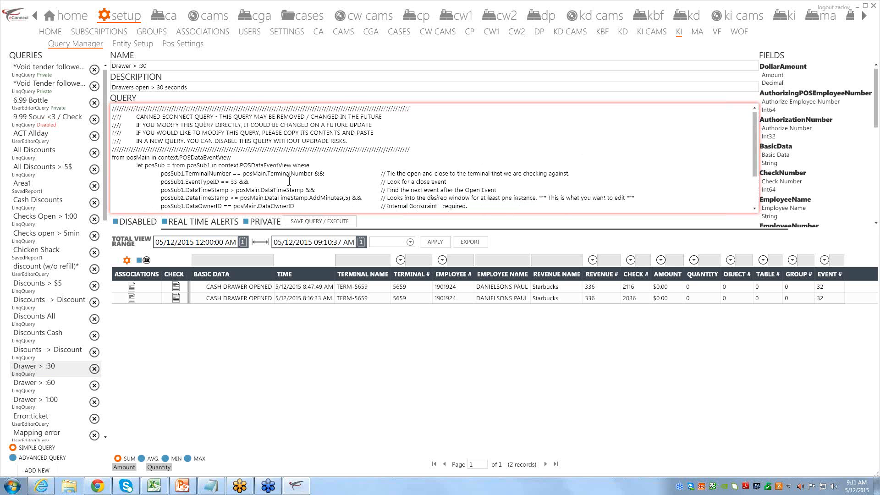
scroll(289, 181, down, 1)
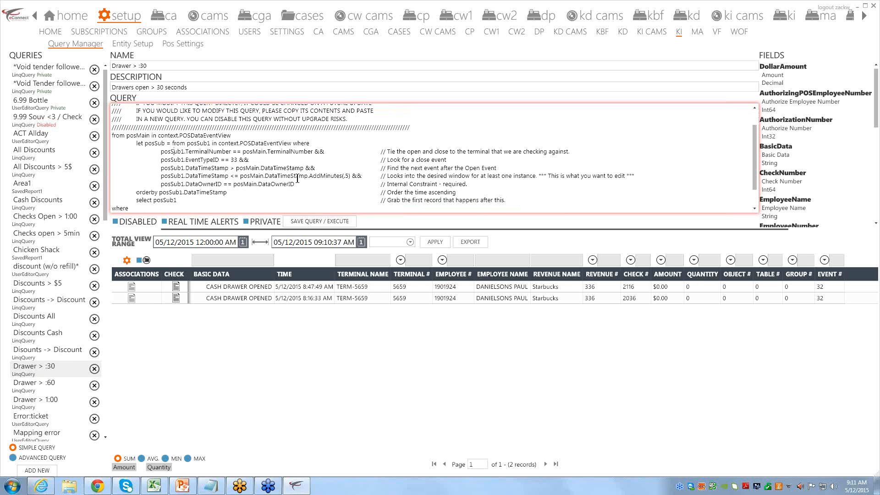
click(249, 193)
scroll(249, 193, down, 1)
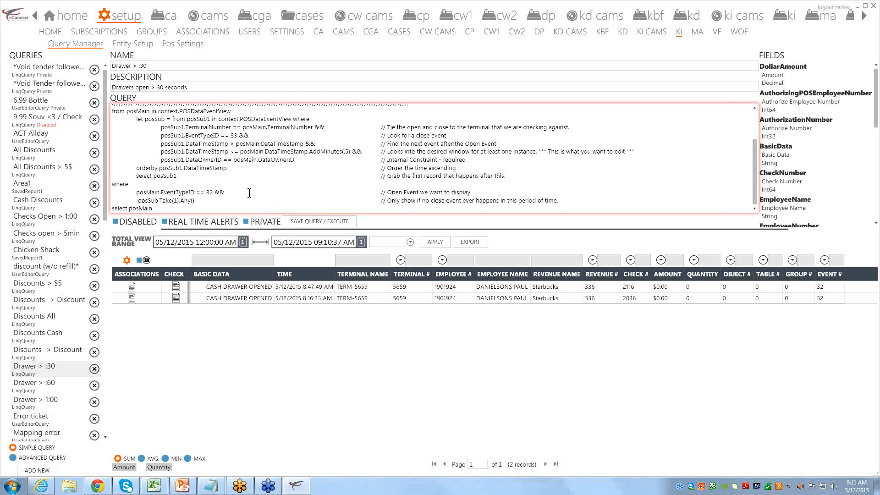
scroll(249, 193, up, 1)
scroll(249, 194, down, 1)
click(182, 223)
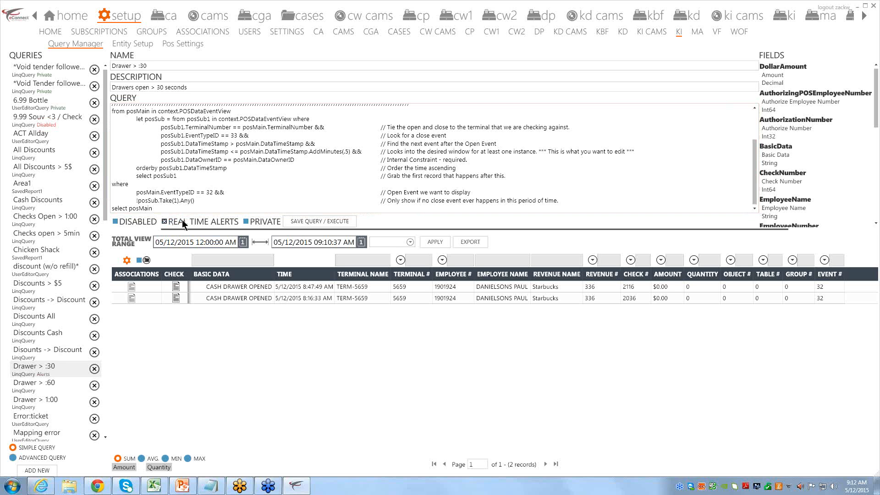
click(41, 370)
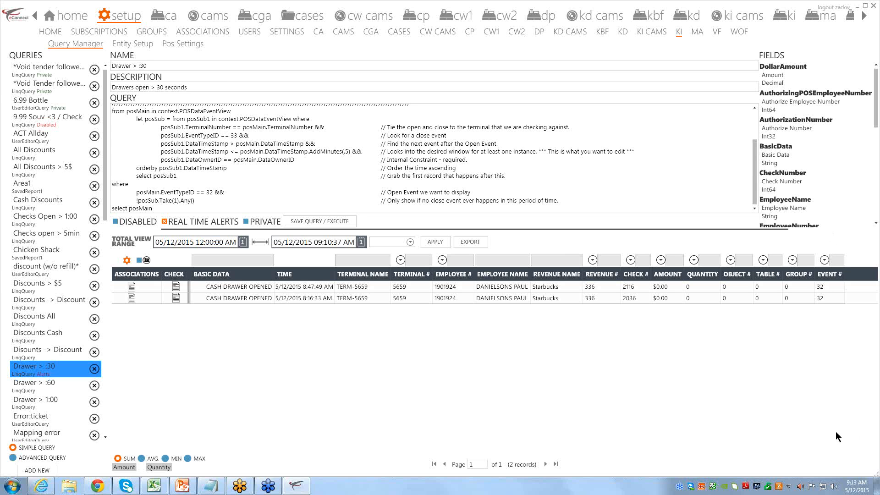
click(167, 222)
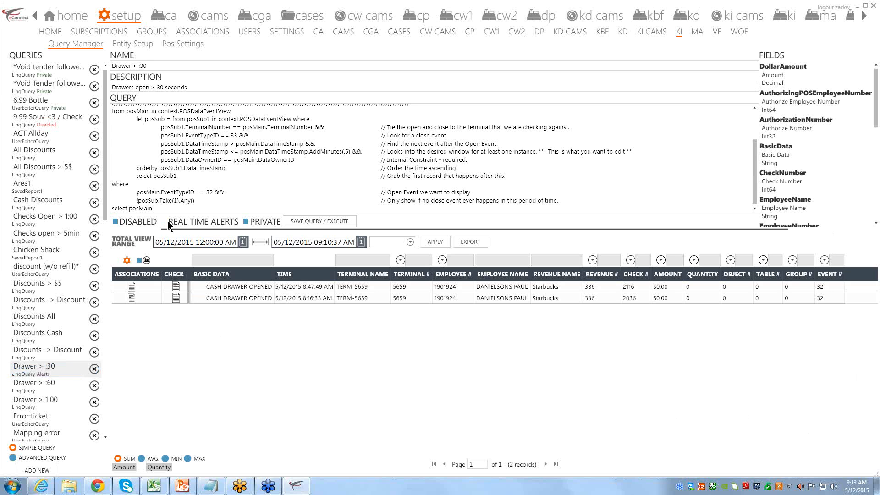
Open the KI POS Entity Setup page and select the AZ Grill Cart revenue center
click(126, 45)
click(85, 46)
click(134, 44)
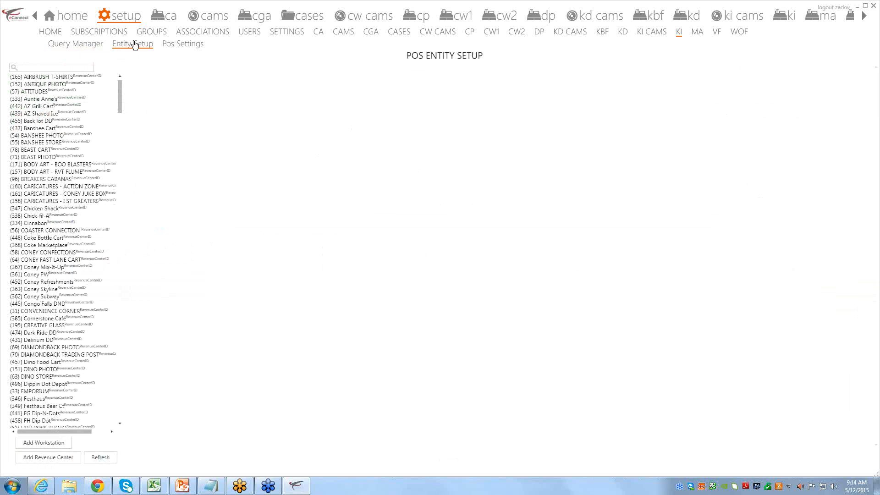
click(52, 106)
Check CARICATURES - ACTION ZONE and COASTER CONNECTION, then show RC-536 with System ID 536
click(46, 186)
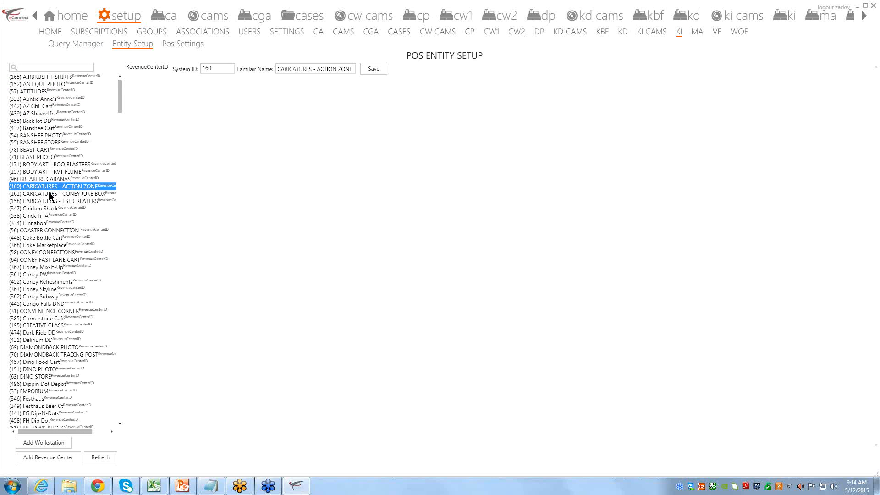
click(38, 232)
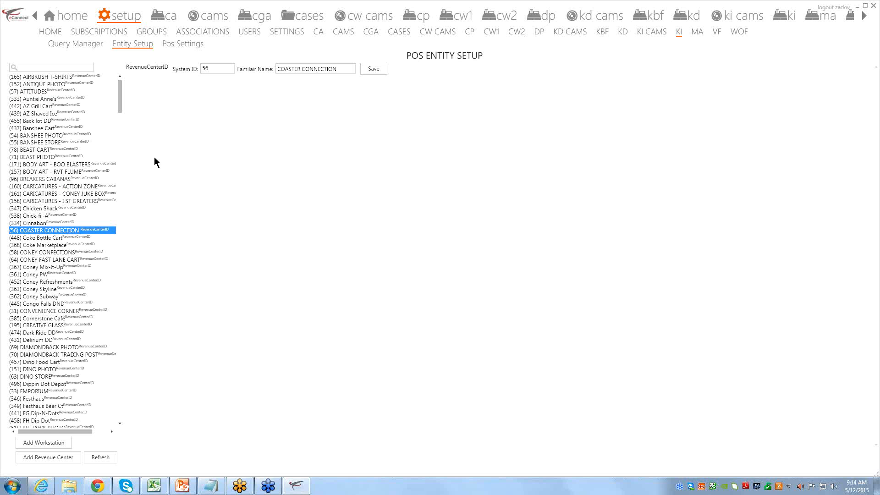
scroll(119, 113, down, 12)
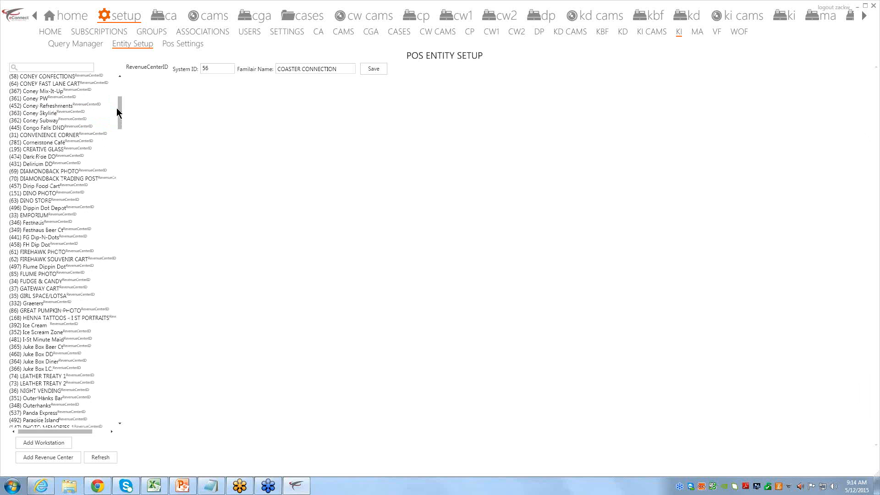
scroll(117, 110, down, 8)
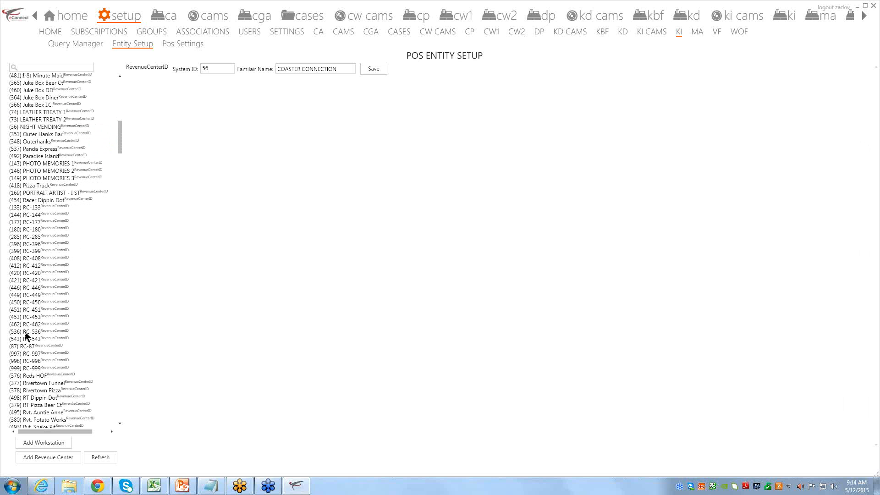
click(25, 334)
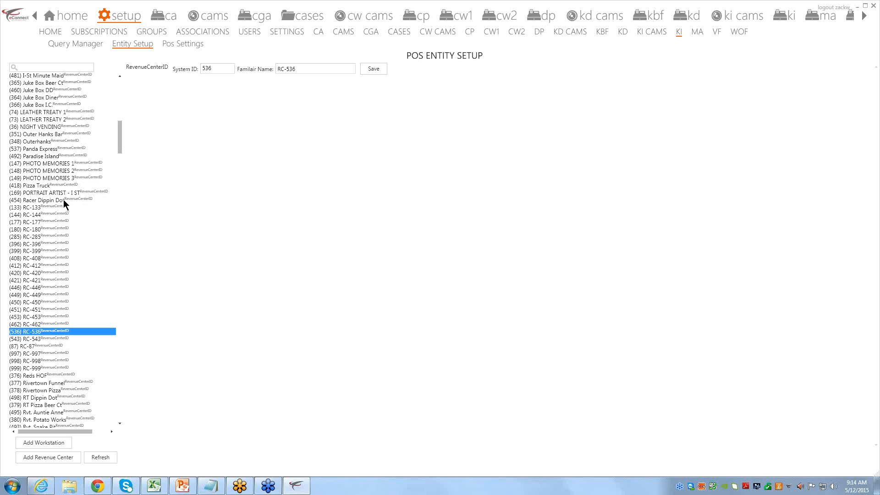
drag(297, 68, 282, 68)
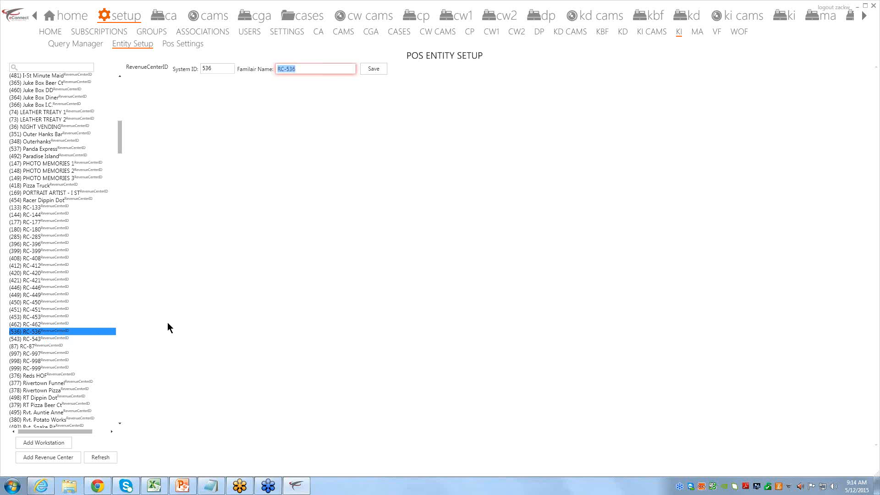
click(301, 69)
drag(298, 68, 284, 69)
drag(310, 69, 246, 141)
click(352, 224)
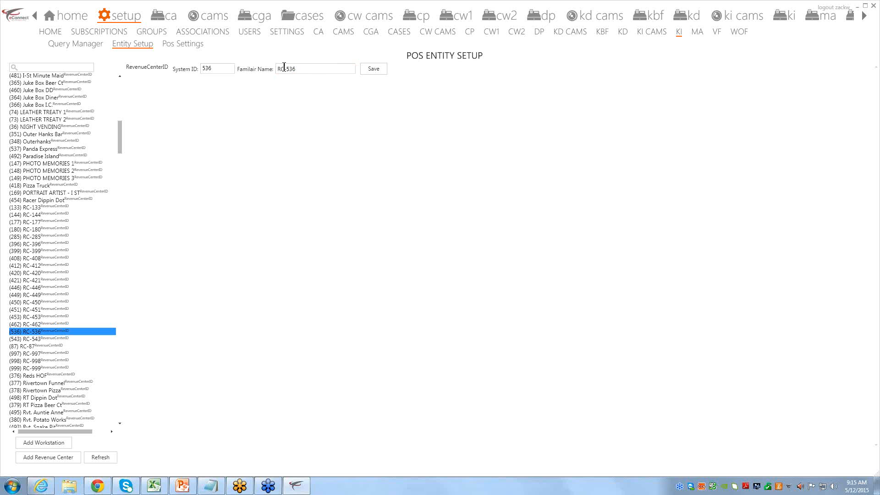
click(305, 69)
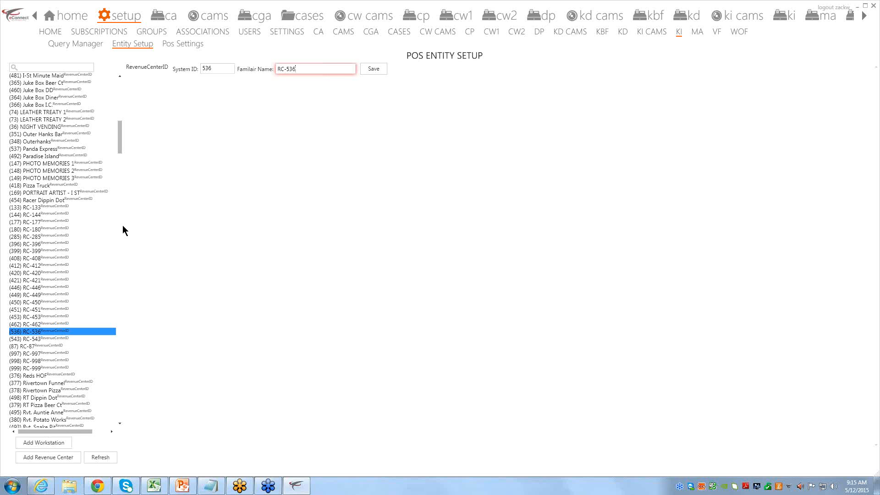
drag(119, 155, 120, 157)
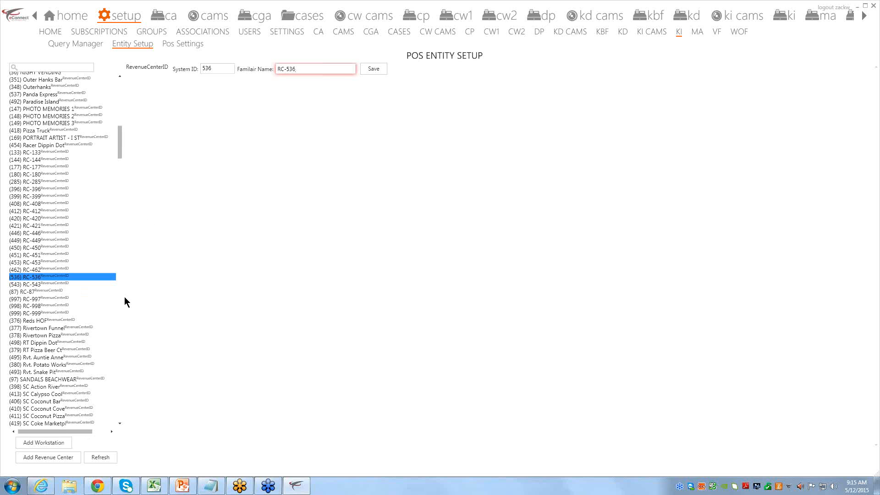
double_click(202, 68)
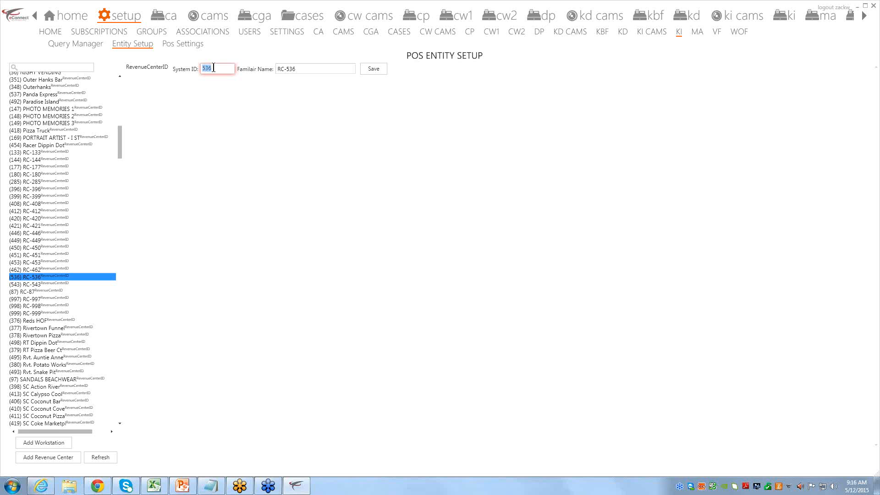
click(203, 117)
click(184, 45)
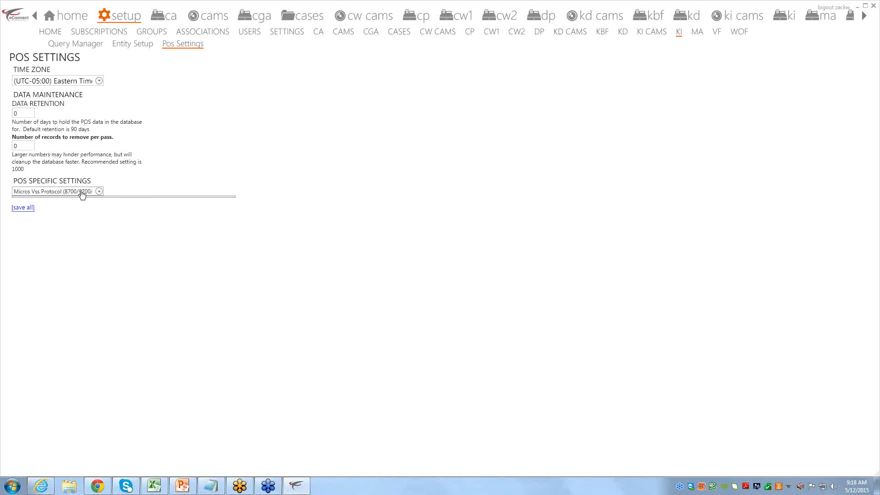
click(23, 113)
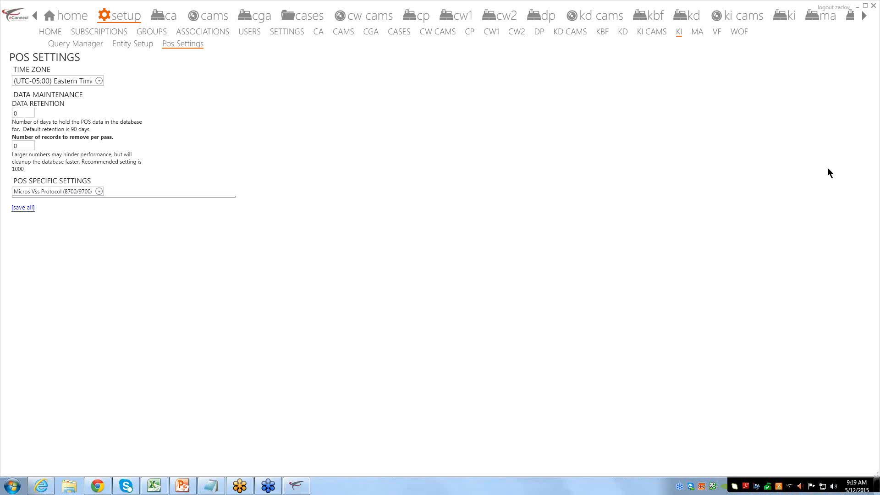
Pass through the profile and reseller user groups pages to reach the plugin Associations page
click(56, 32)
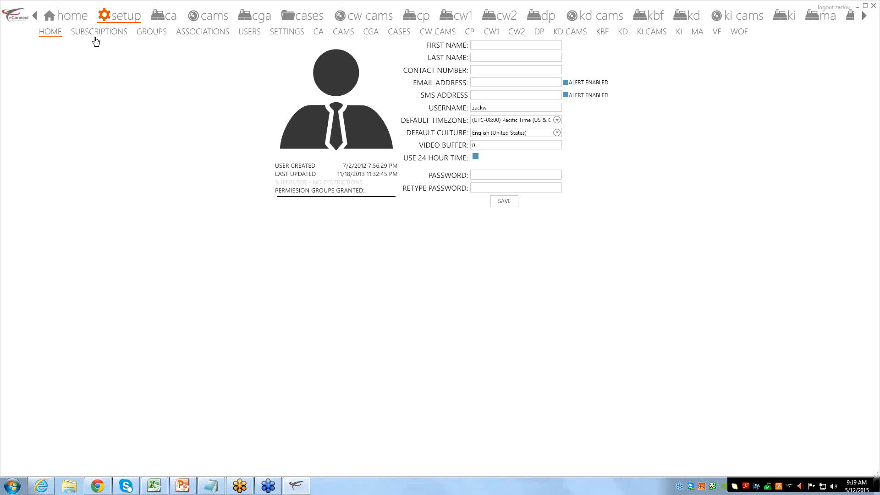
click(150, 33)
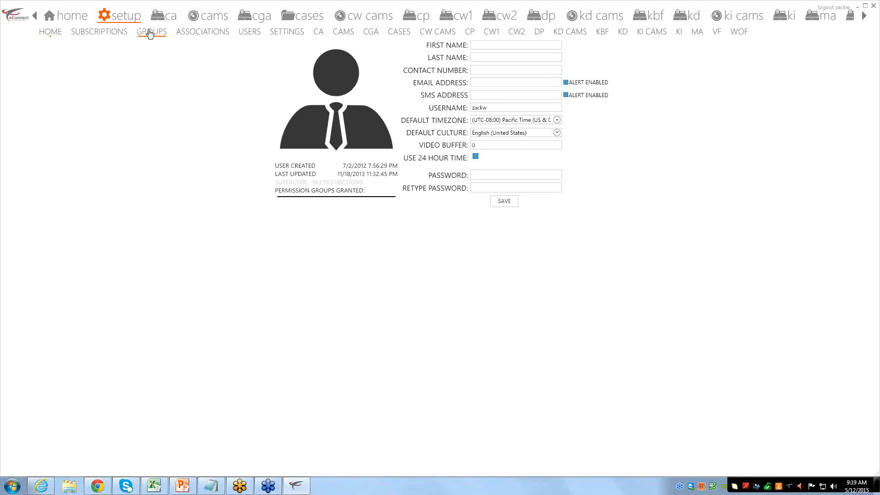
click(183, 32)
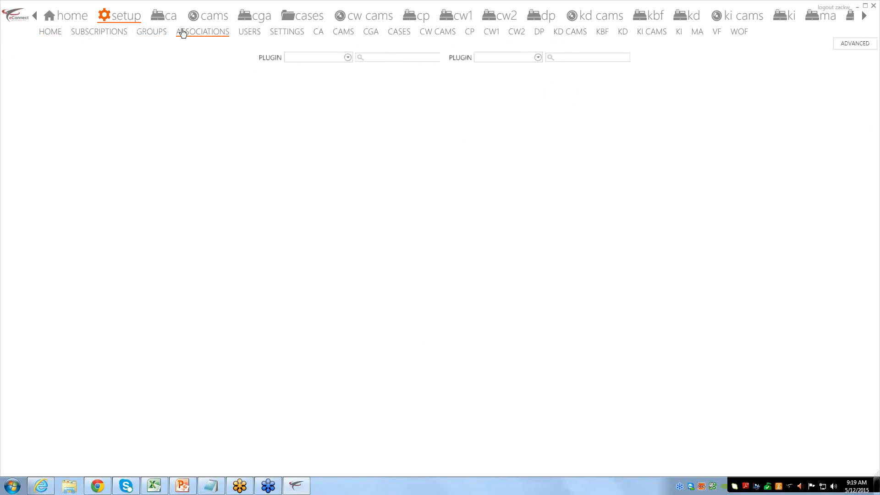
Set the left plugin picker to KI and the right one to KI Cams
click(317, 60)
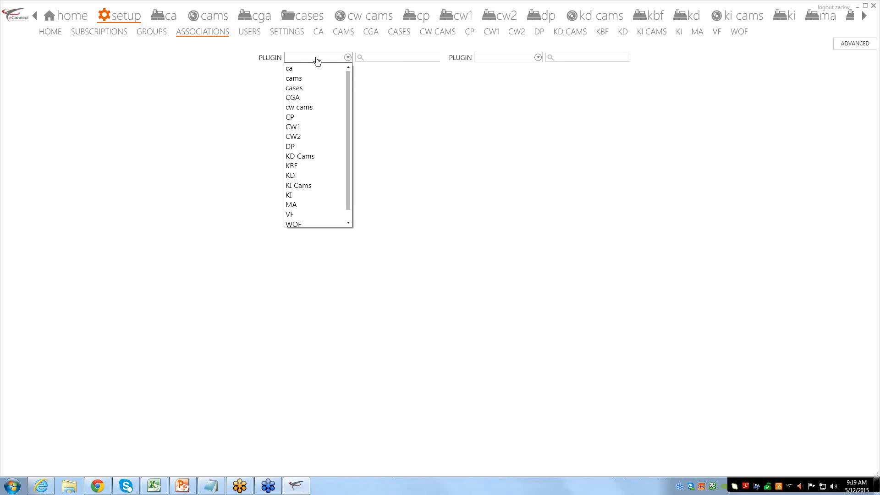
click(314, 195)
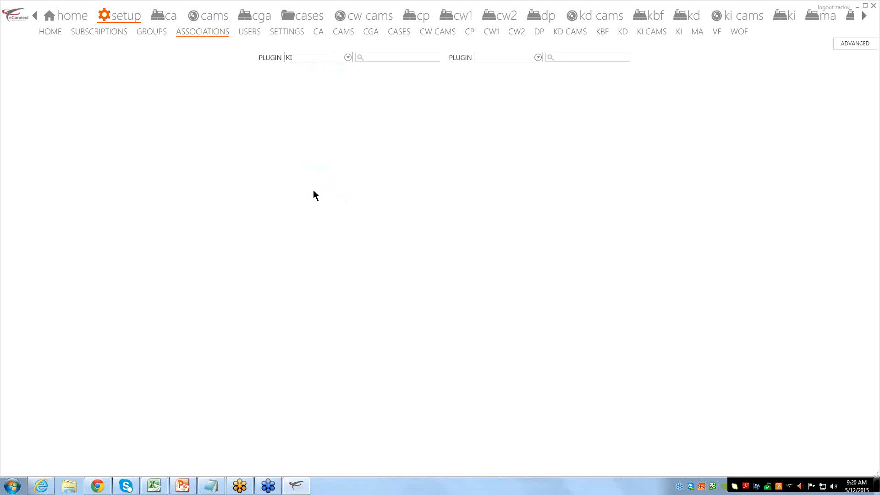
click(529, 60)
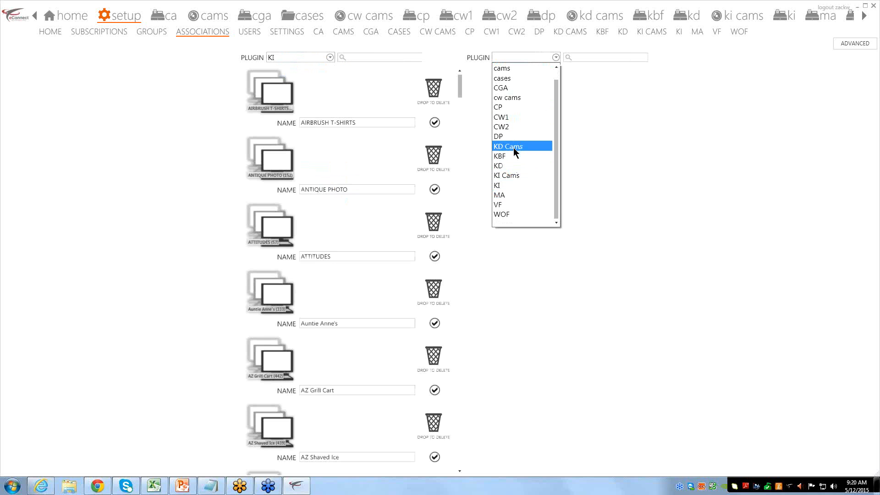
scroll(514, 152, down, 1)
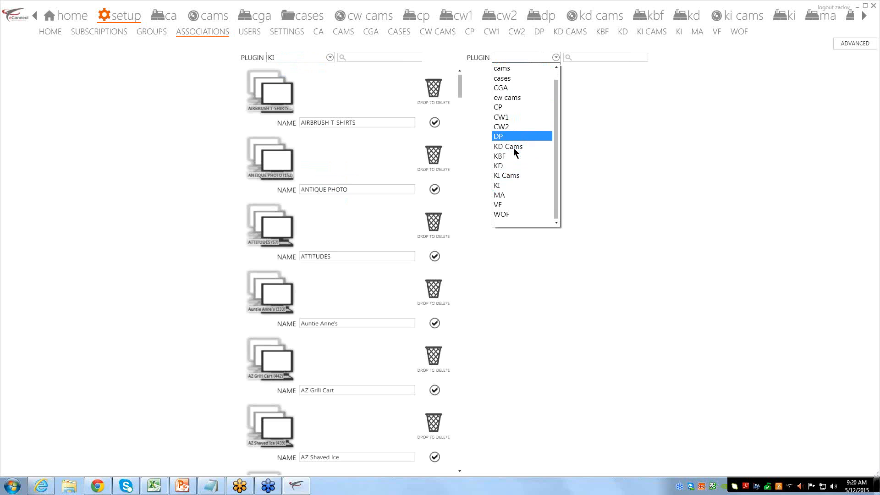
click(514, 176)
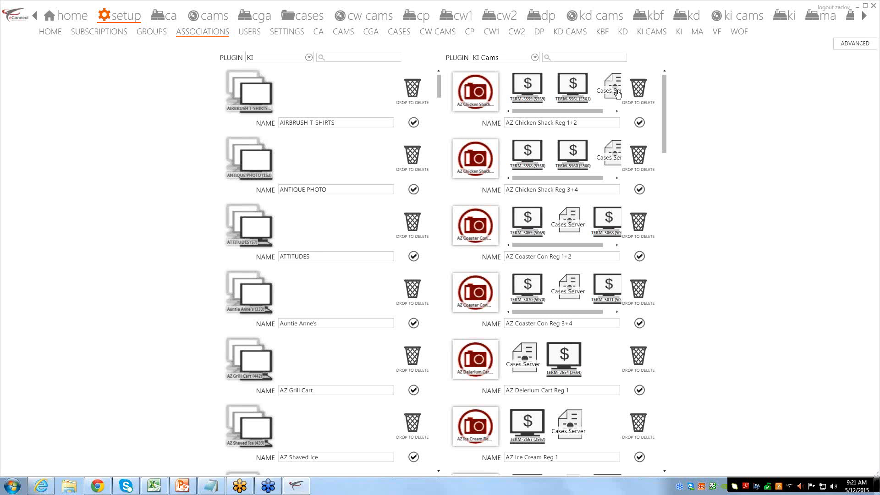
Switch the left plugin picker from KI to KI Cams
click(307, 58)
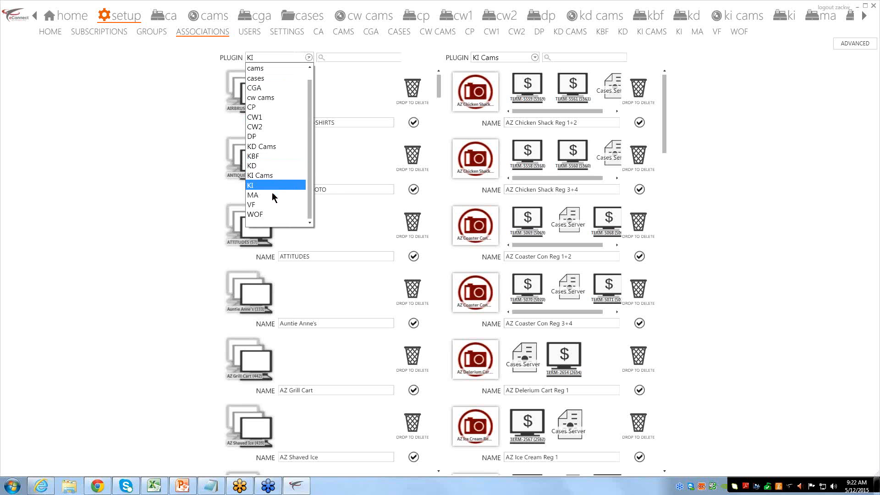
click(274, 176)
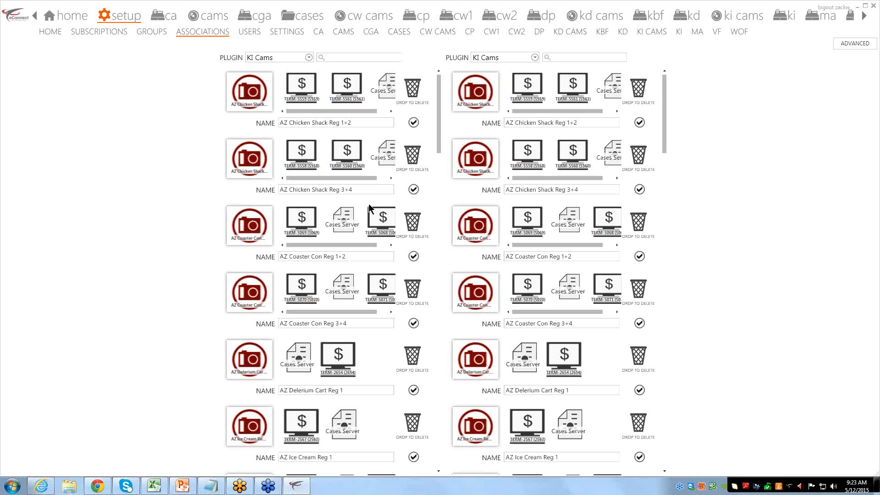
Move Cases Server ahead of the AZ Chicken Shack terminals and trash the extra camera association
drag(304, 144, 262, 185)
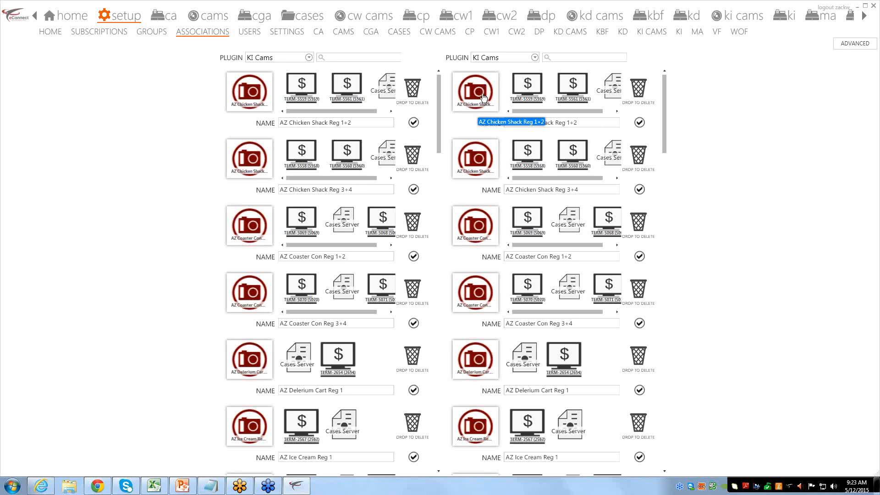
drag(484, 97, 346, 157)
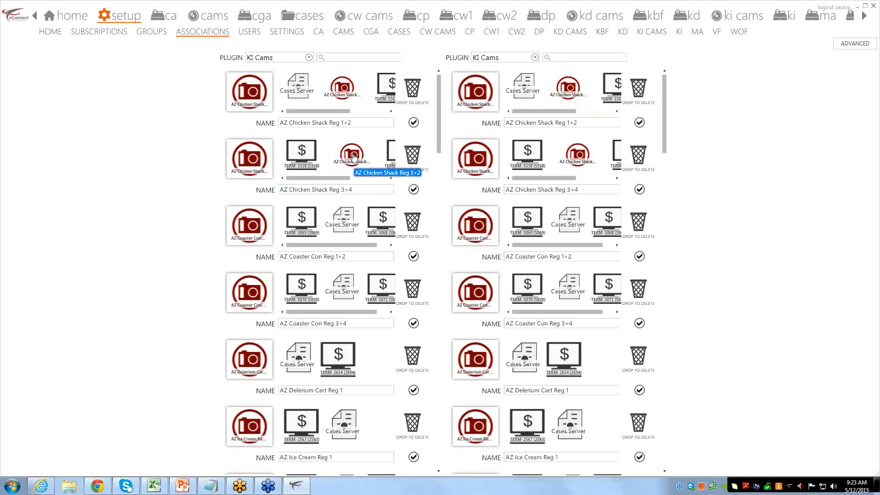
drag(353, 157, 413, 155)
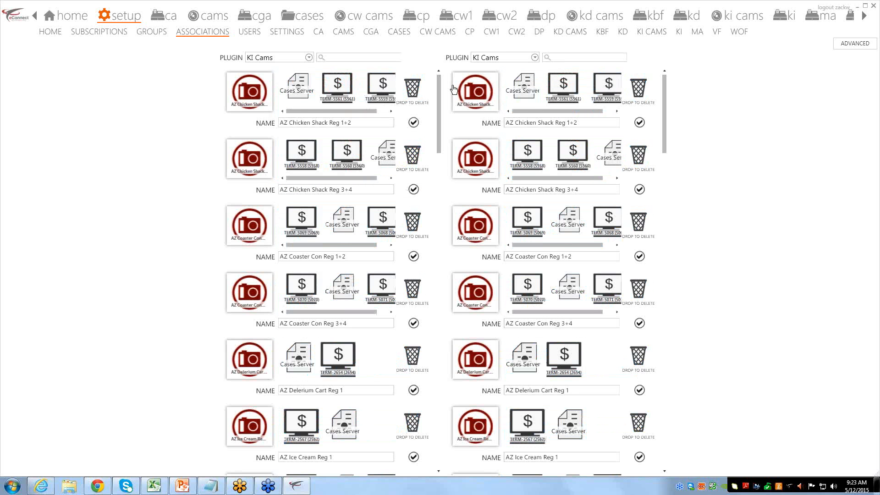
click(249, 35)
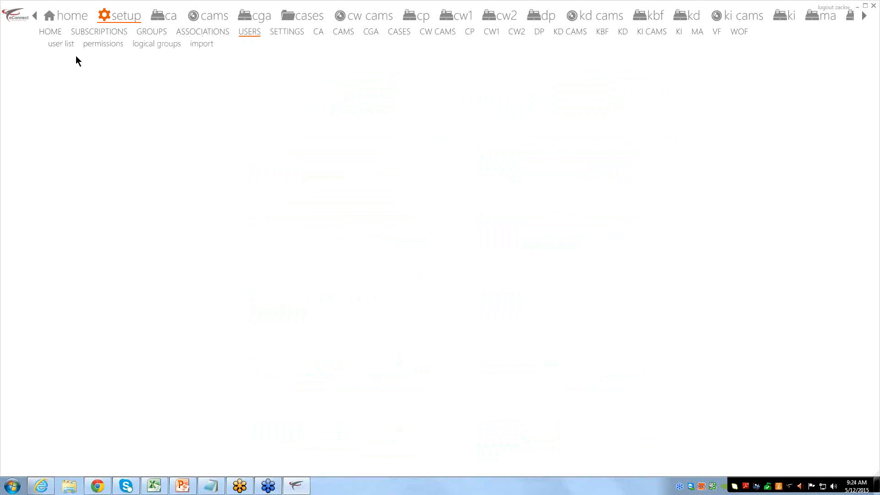
Show the user list and select the first user to view their account details
click(60, 45)
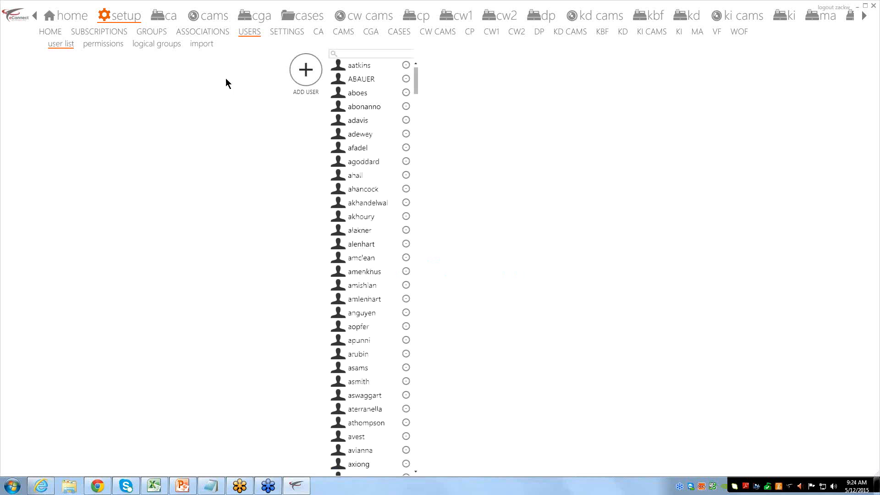
click(365, 68)
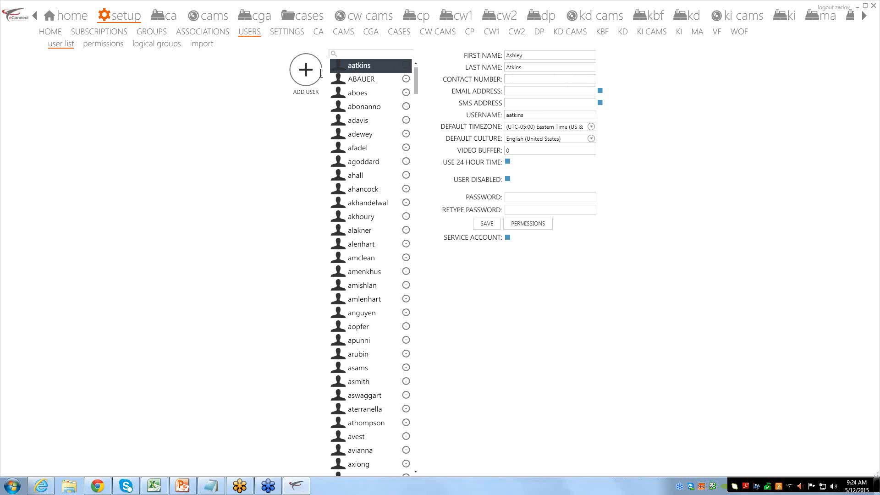
Start a new user, enter a sample username then clear it, and move into the email field
click(306, 69)
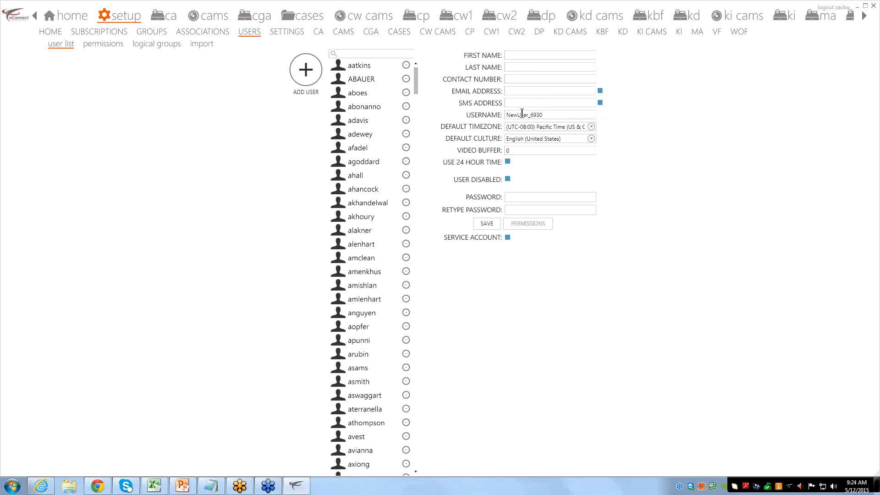
drag(555, 113, 481, 115)
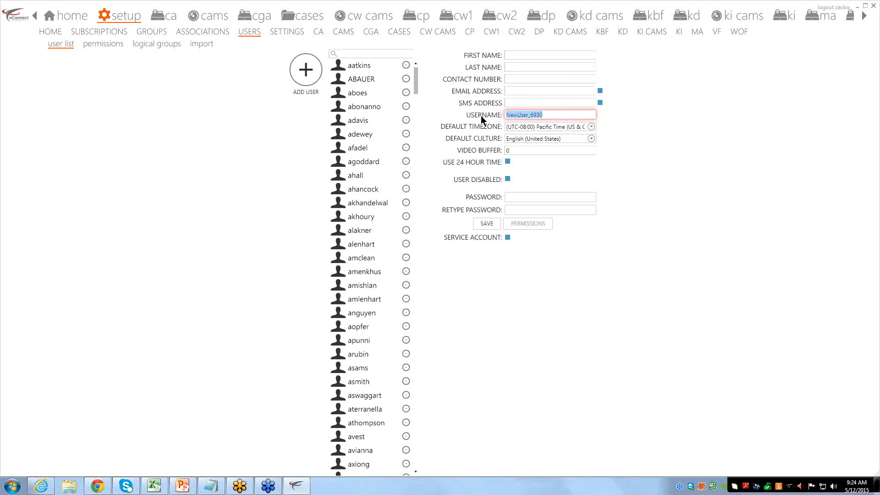
text(zackw)
key(ctrl+a)
key(BackSpace)
click(507, 103)
click(522, 90)
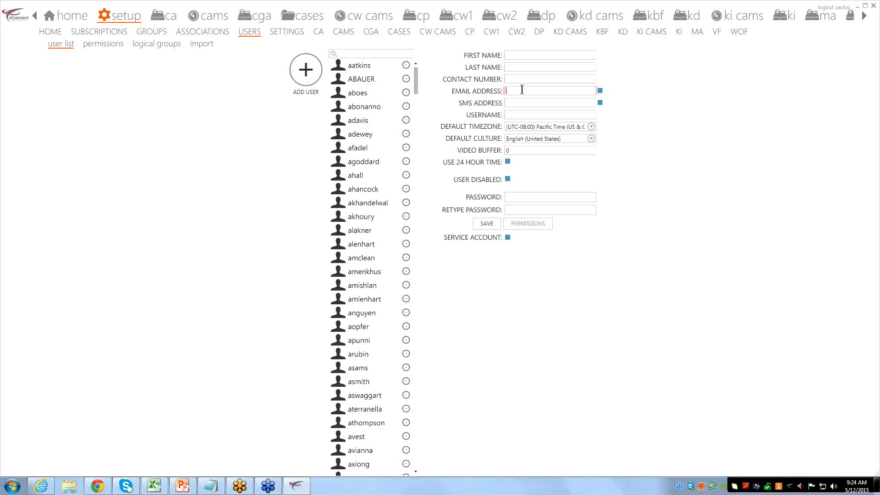
click(519, 105)
key(ctrl+a)
key(BackSpace)
click(545, 90)
Select the user at the bottom of the list and open their permissions, showing Admin installed
scroll(362, 231, down, 12)
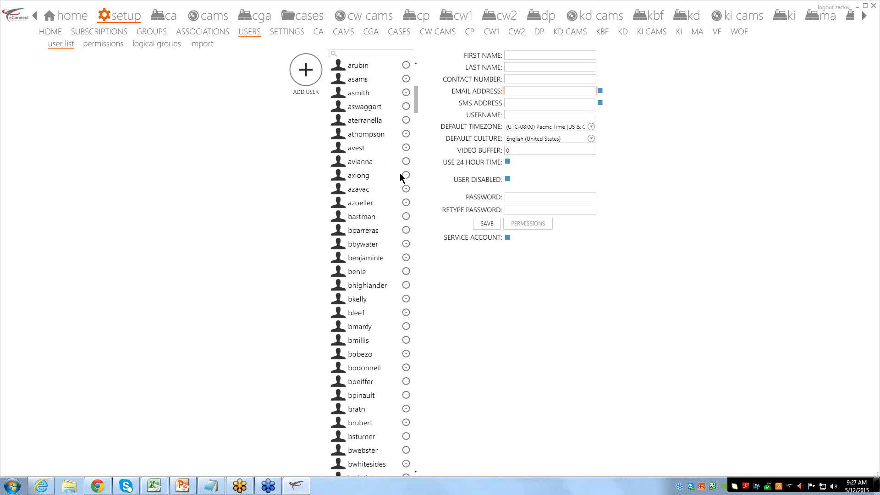
drag(418, 122, 423, 484)
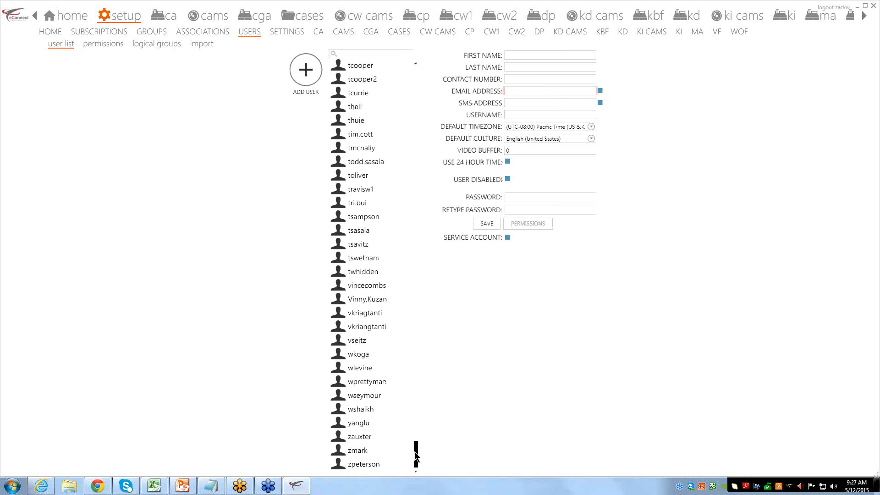
click(362, 273)
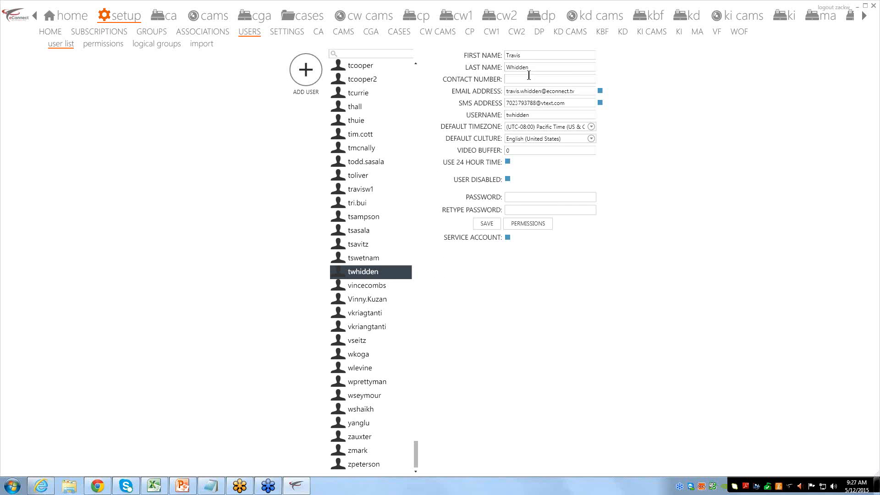
click(534, 226)
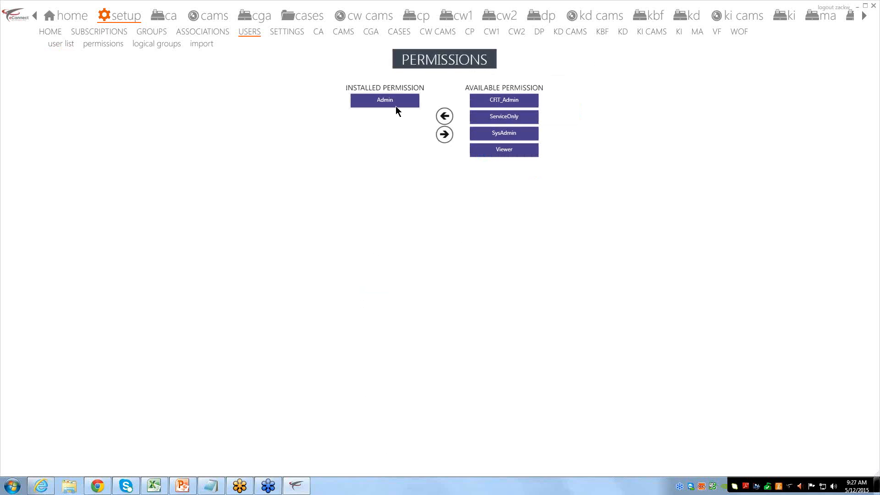
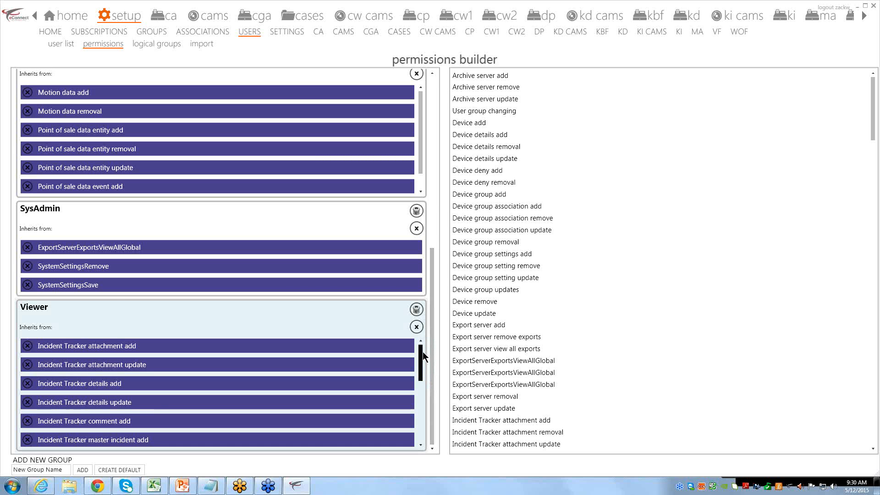
drag(422, 351, 420, 417)
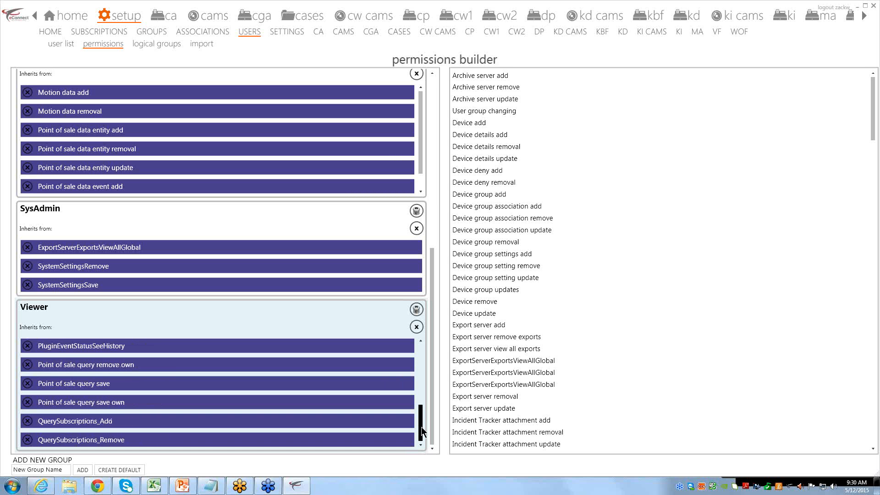
drag(422, 428, 423, 355)
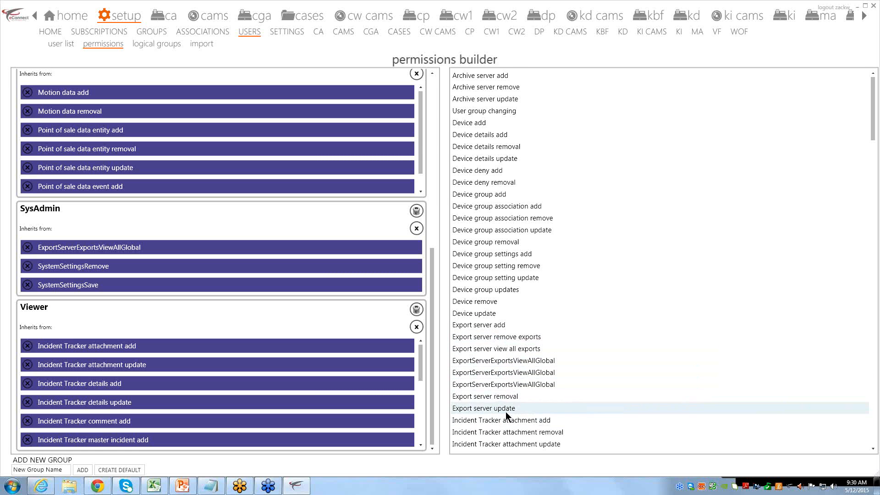
scroll(505, 411, down, 6)
scroll(509, 412, down, 11)
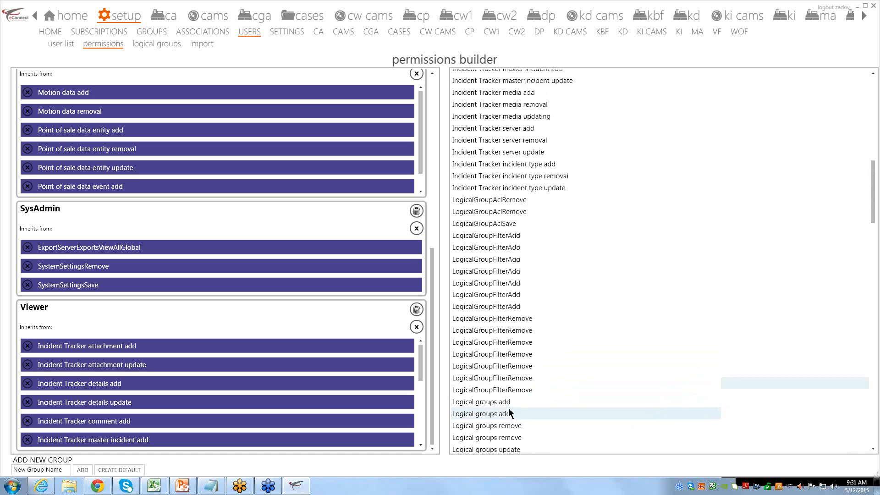
scroll(499, 387, up, 7)
scroll(496, 378, up, 8)
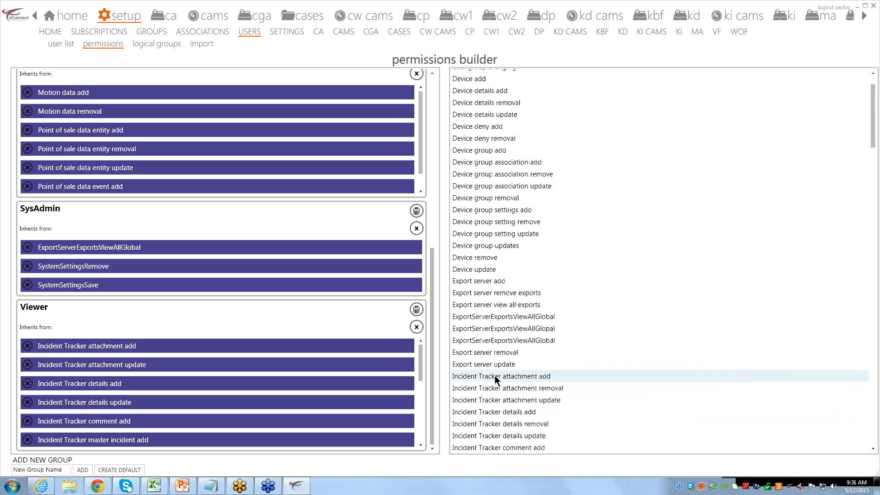
click(496, 294)
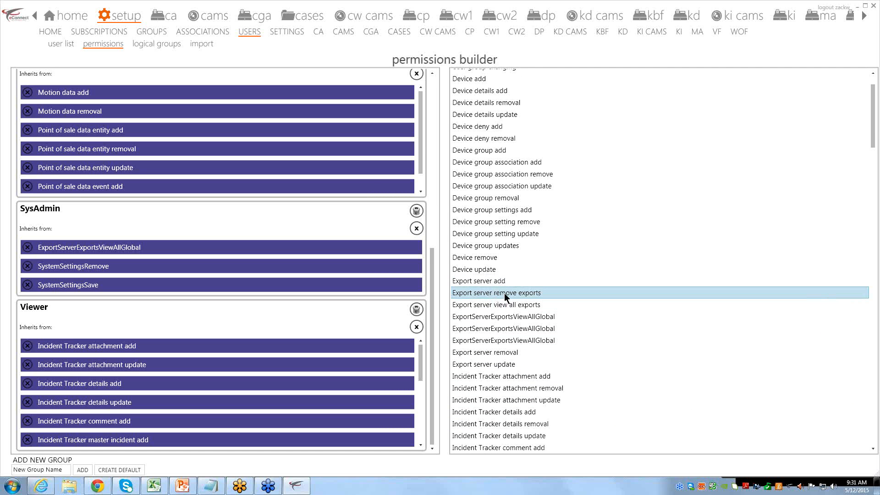
drag(505, 293, 537, 293)
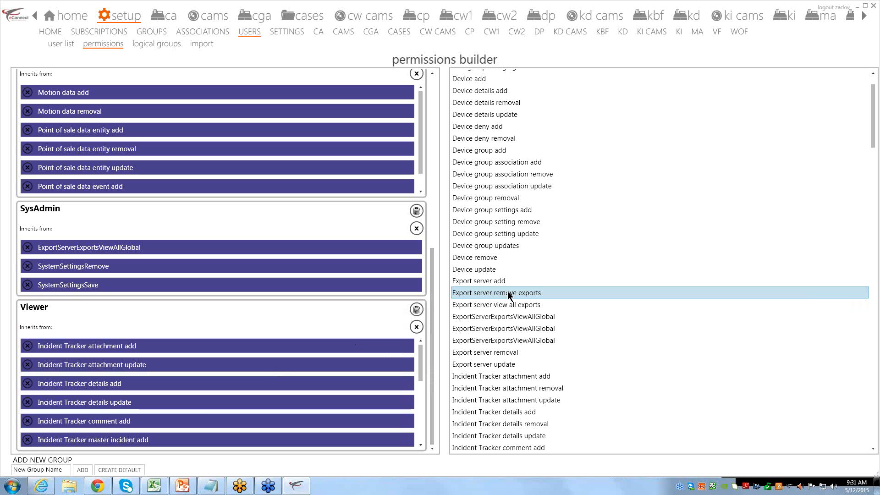
scroll(506, 294, up, 2)
scroll(505, 293, down, 15)
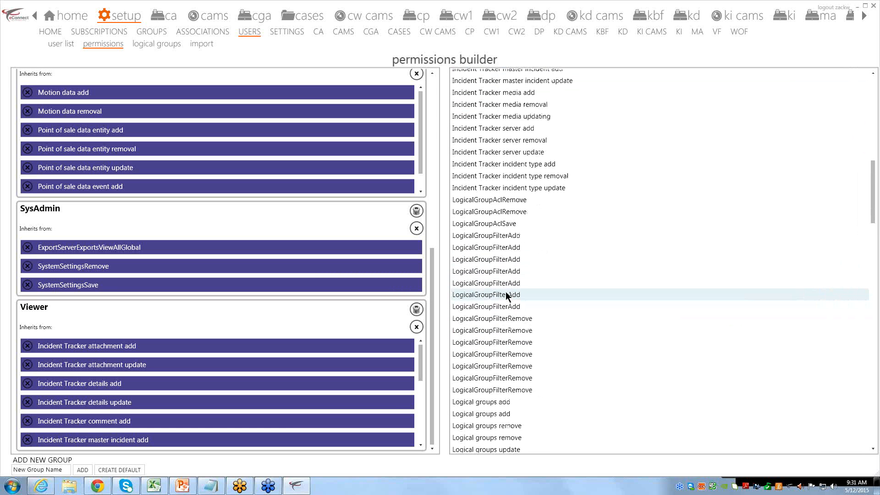
scroll(509, 296, down, 20)
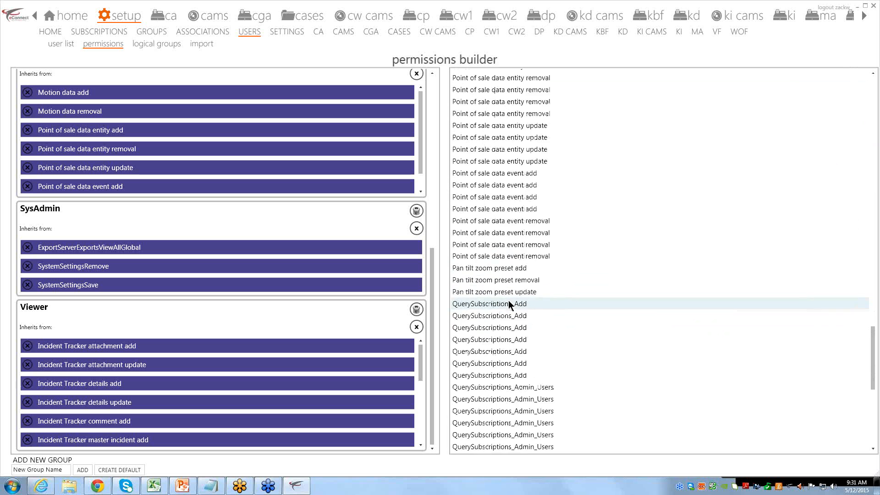
scroll(508, 301, down, 10)
scroll(509, 310, up, 15)
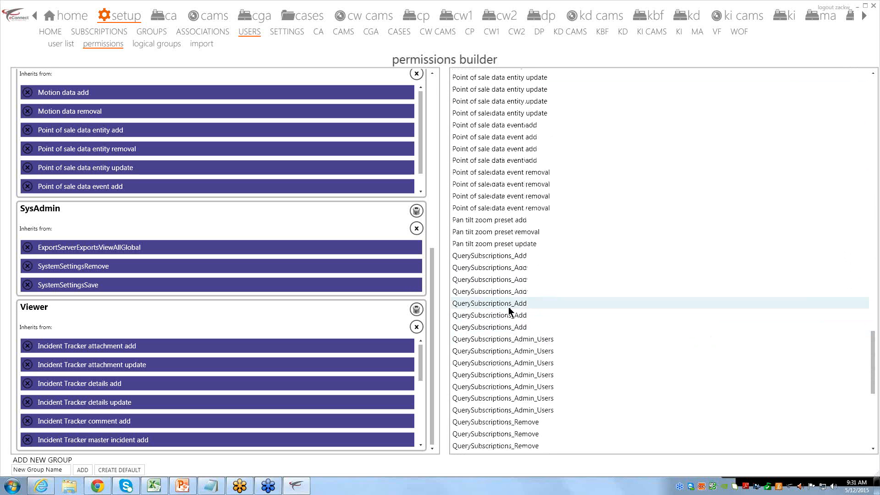
scroll(508, 307, up, 20)
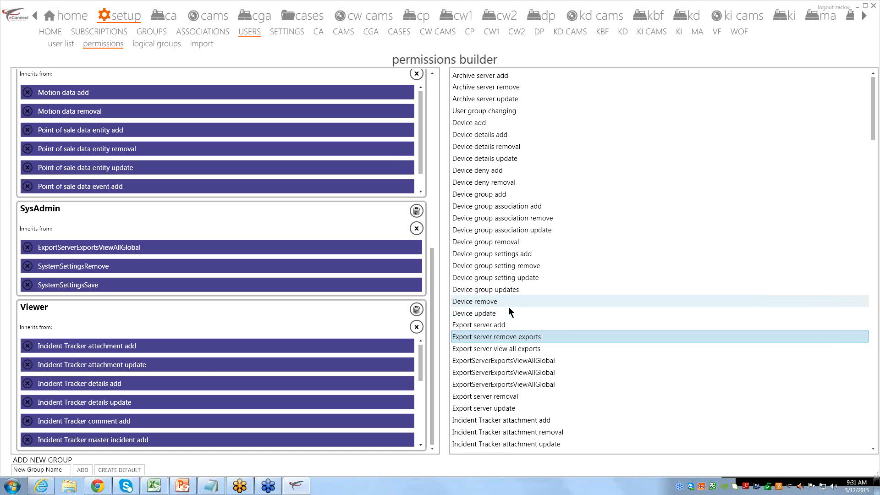
click(514, 302)
click(507, 313)
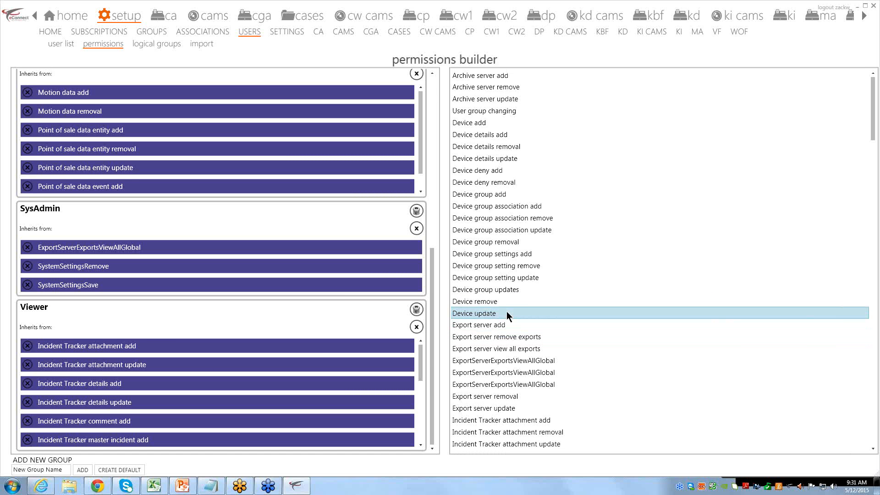
click(505, 244)
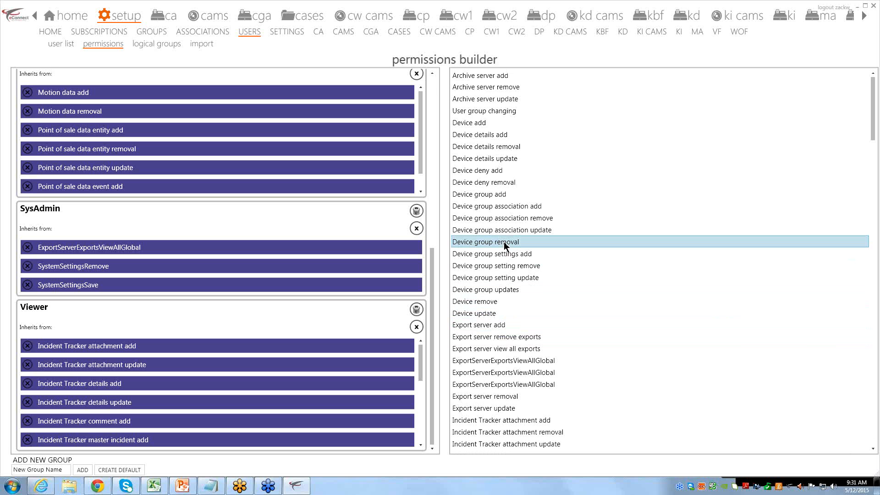
scroll(505, 257, down, 20)
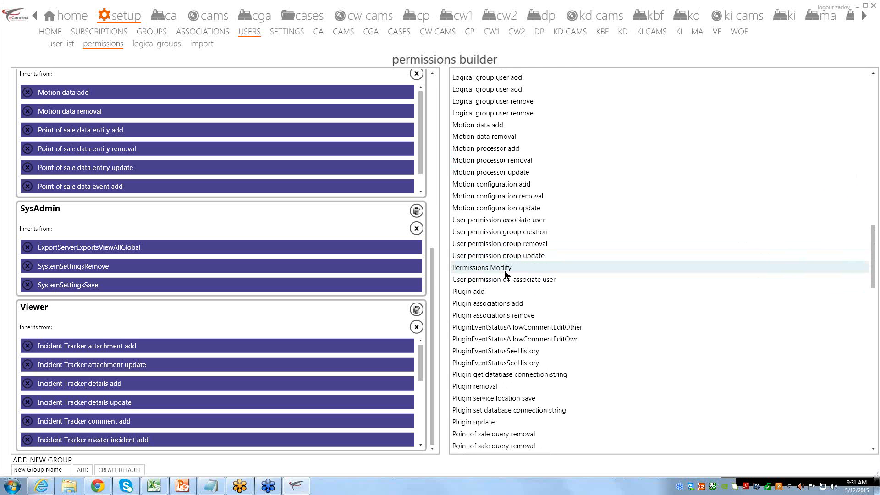
drag(432, 265, 439, 146)
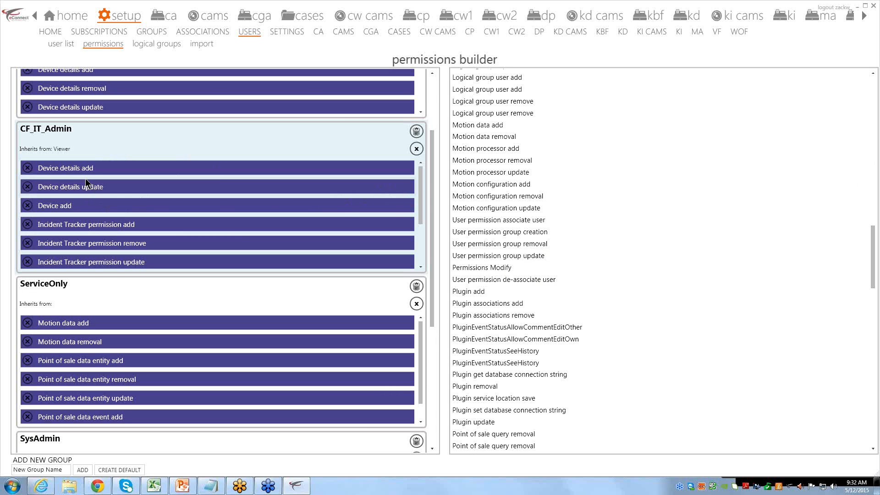
mouse_move(419, 175)
mouse_down()
mouse_move(417, 226)
mouse_move(416, 160)
mouse_up()
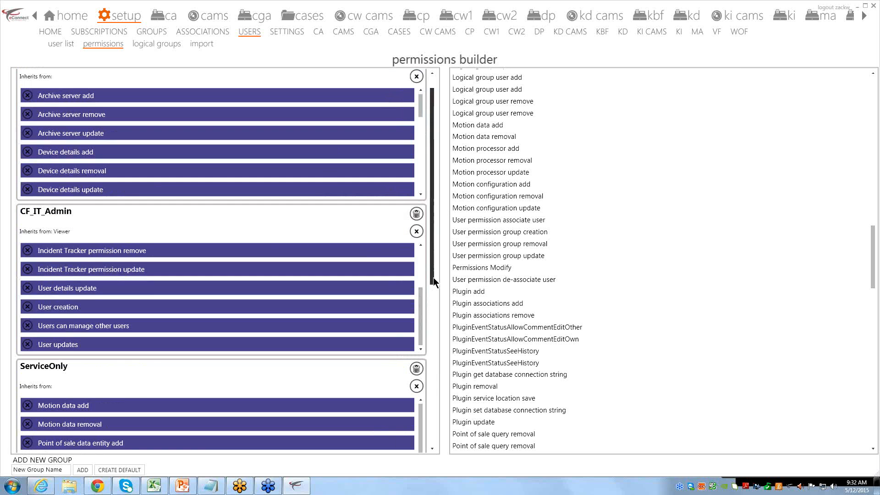
drag(435, 281, 433, 394)
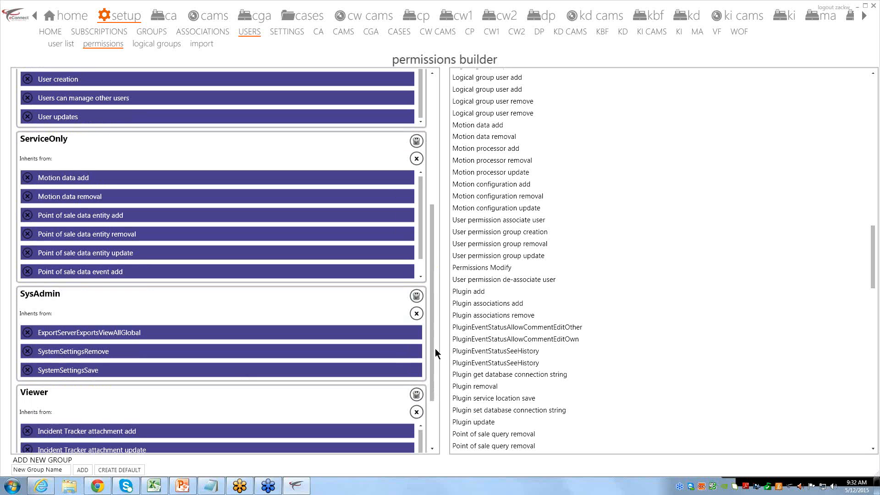
scroll(321, 279, up, 5)
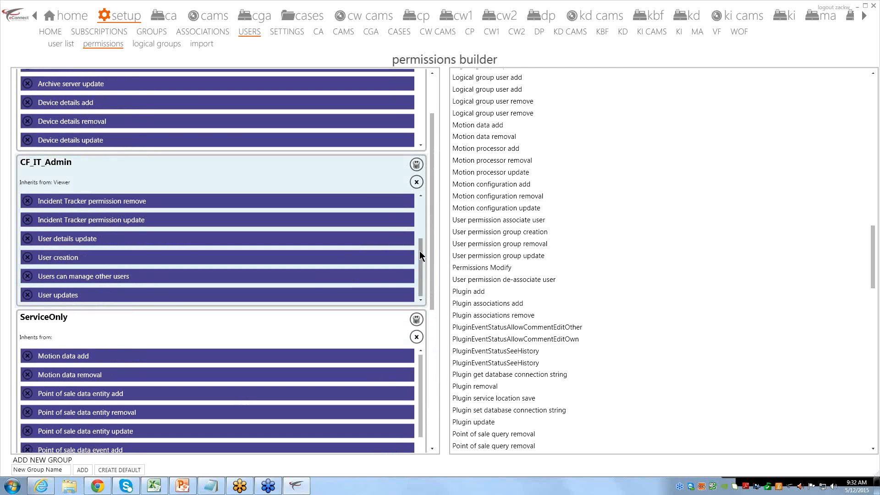
drag(421, 257, 432, 272)
drag(435, 236, 436, 370)
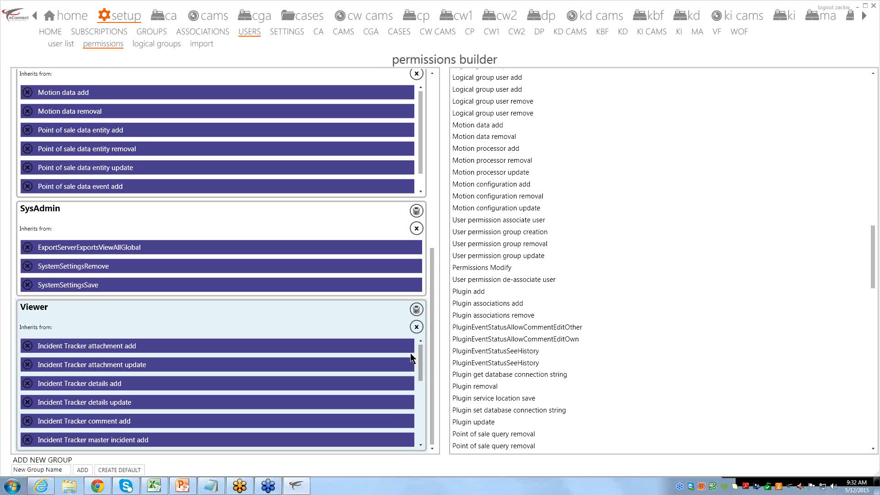
Clear the New Group Name box and switch to the logical groups page under USERS
drag(21, 470, 59, 471)
click(69, 469)
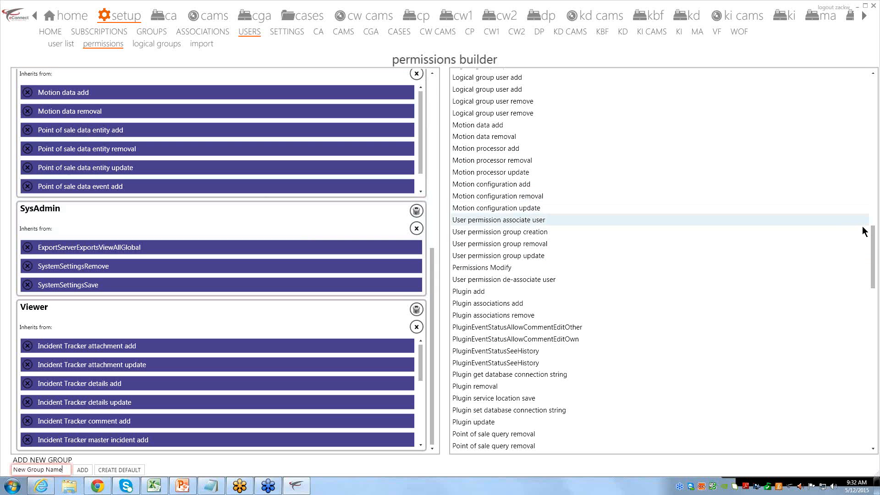
drag(873, 237, 872, 87)
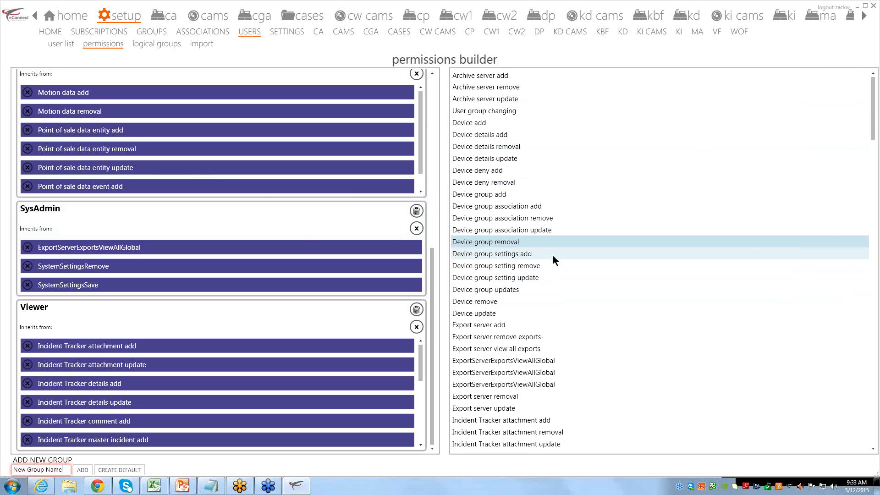
click(145, 44)
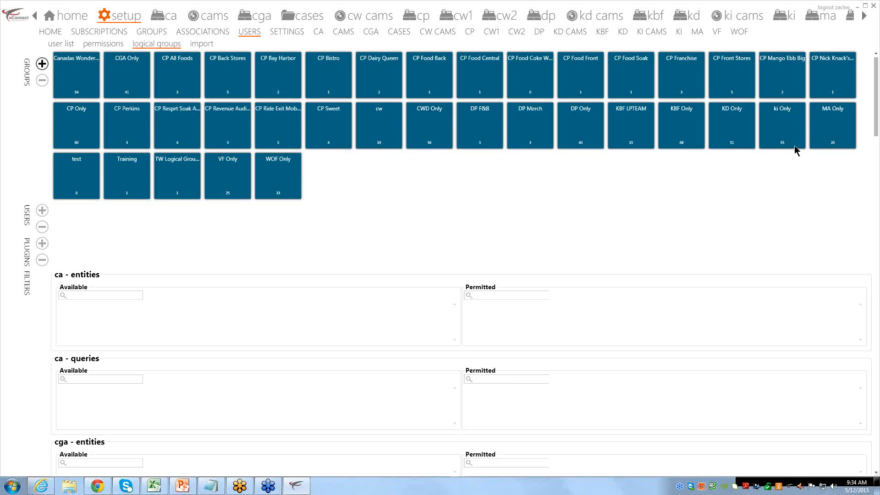
Show the ki Only group's users and plugins
click(785, 123)
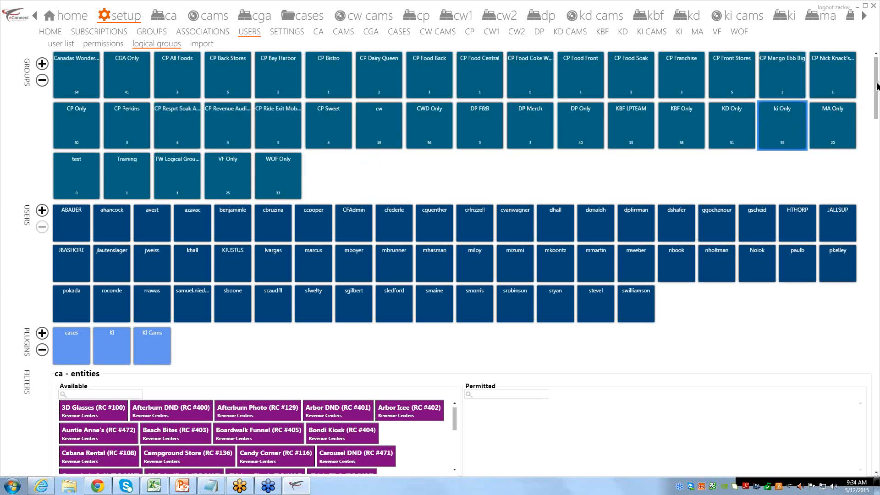
drag(877, 90, 875, 83)
scroll(875, 120, down, 1)
drag(876, 120, 875, 129)
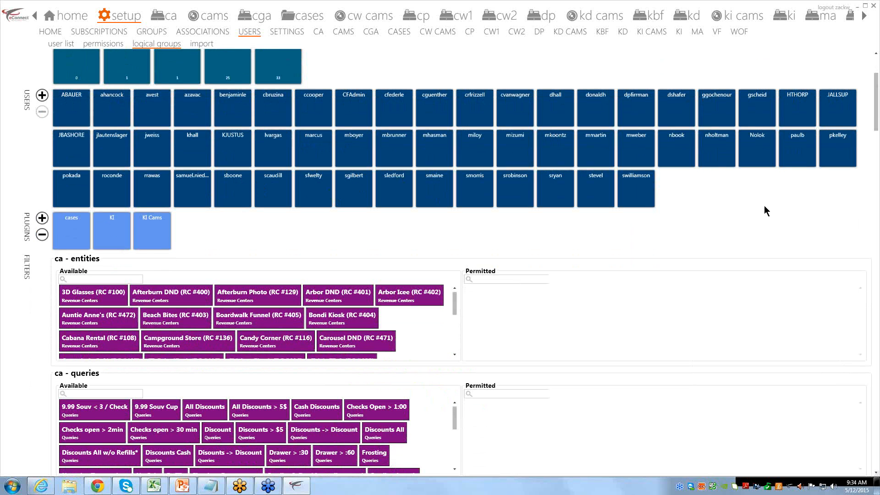
Select a ki Only user, then select the group's KI Cams plugin for removal
click(319, 155)
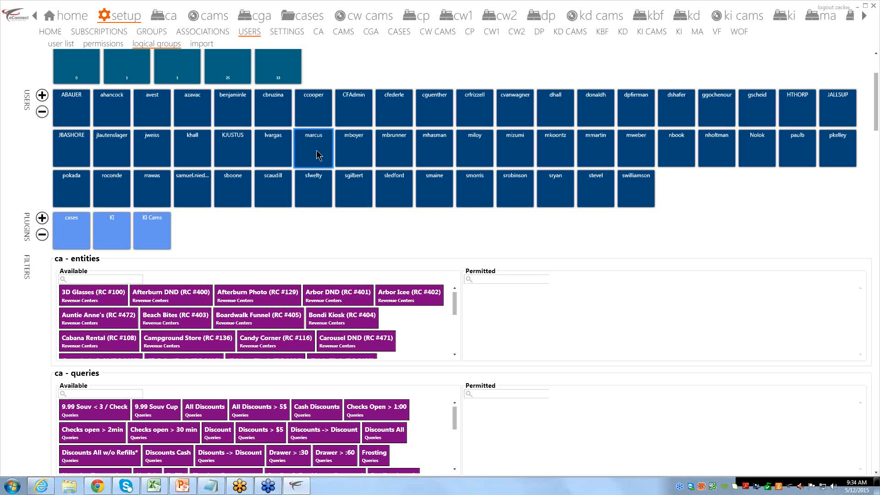
click(319, 155)
click(319, 155)
click(319, 155)
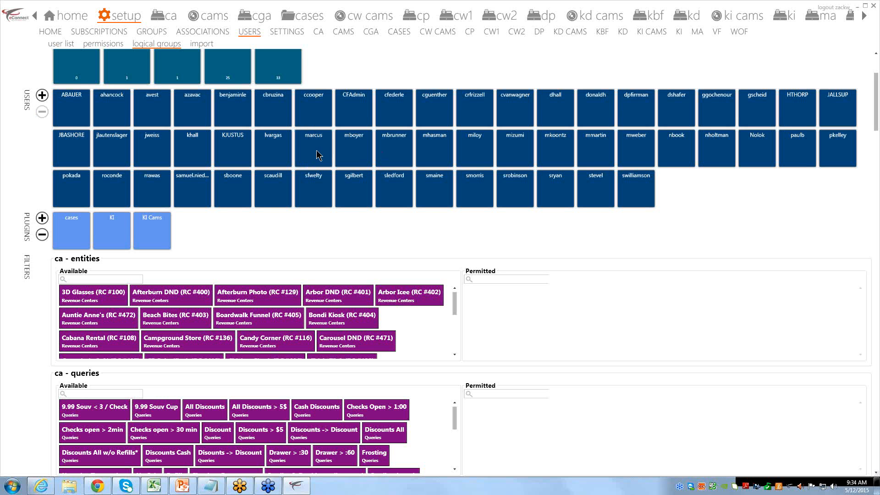
click(319, 155)
click(319, 155)
click(320, 155)
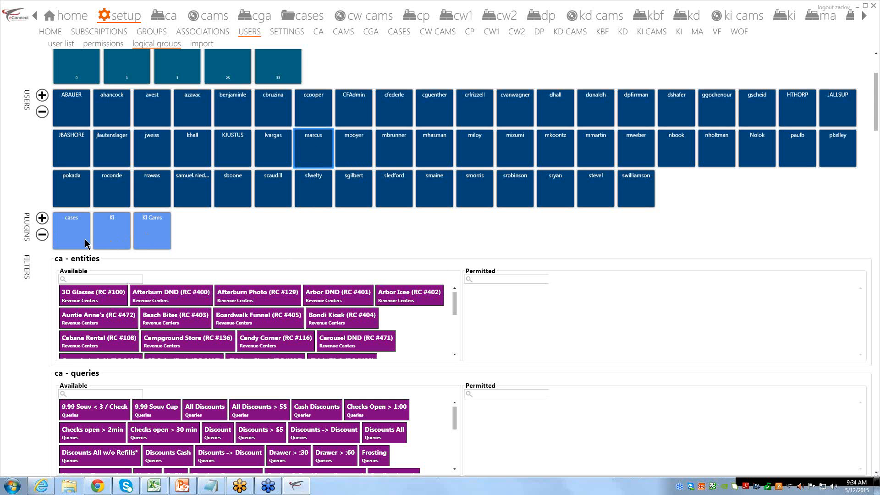
click(152, 236)
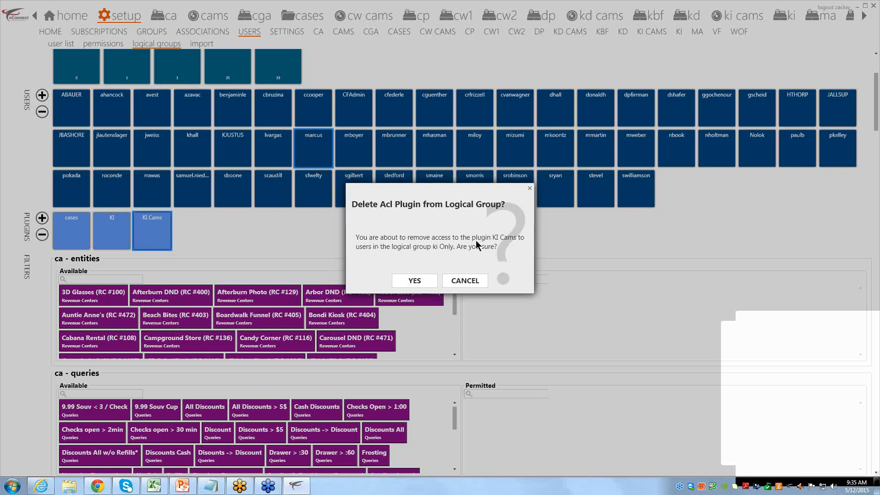
Confirm deleting KI Cams from ki Only, then check the remaining cases and KI plugins
click(428, 281)
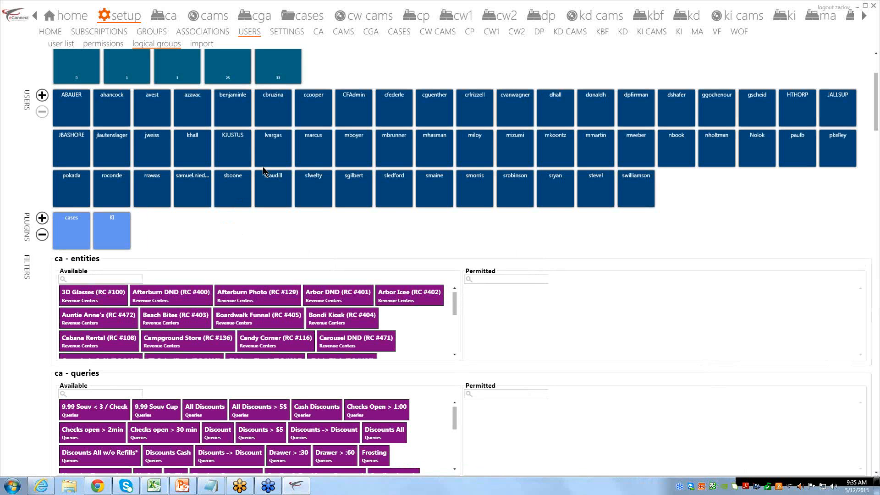
click(310, 151)
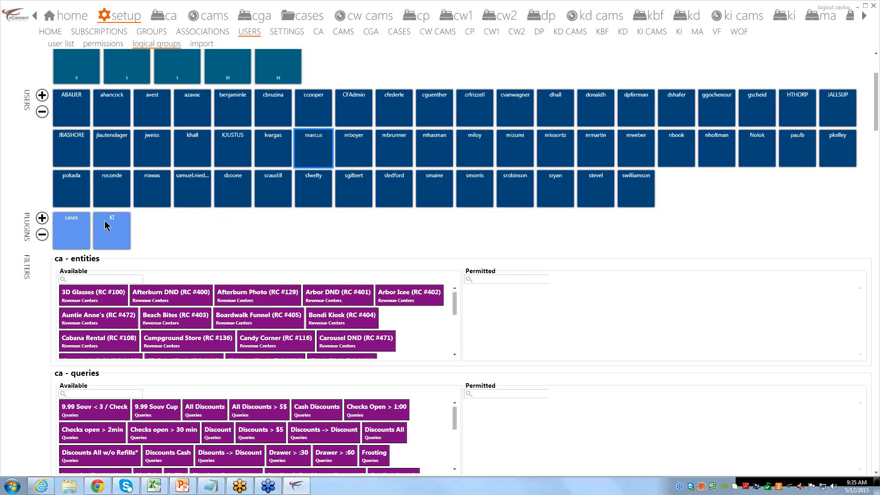
click(67, 234)
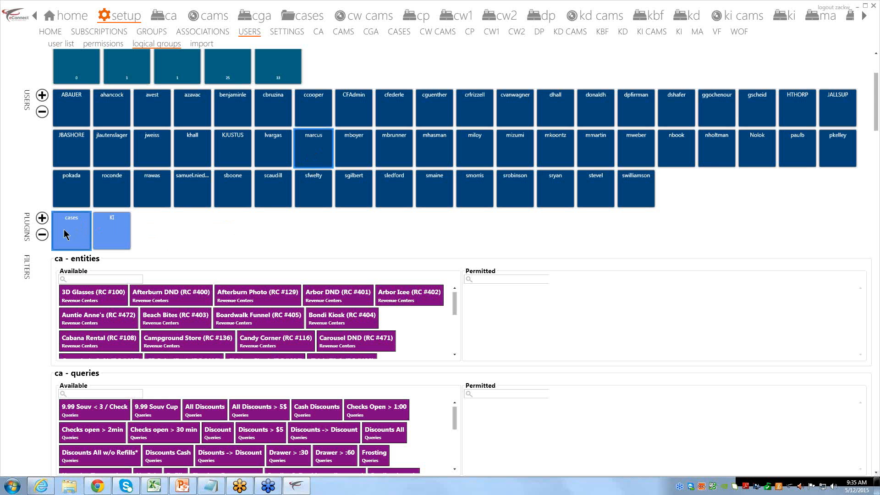
click(118, 235)
click(76, 229)
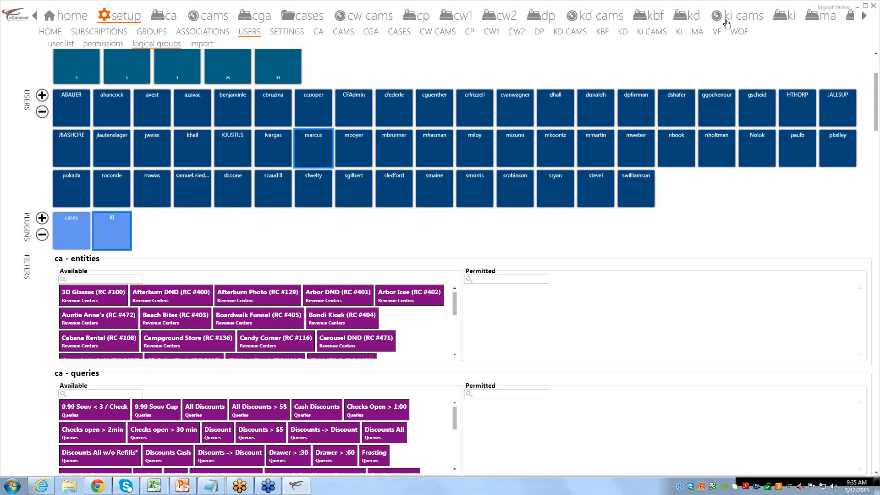
click(782, 23)
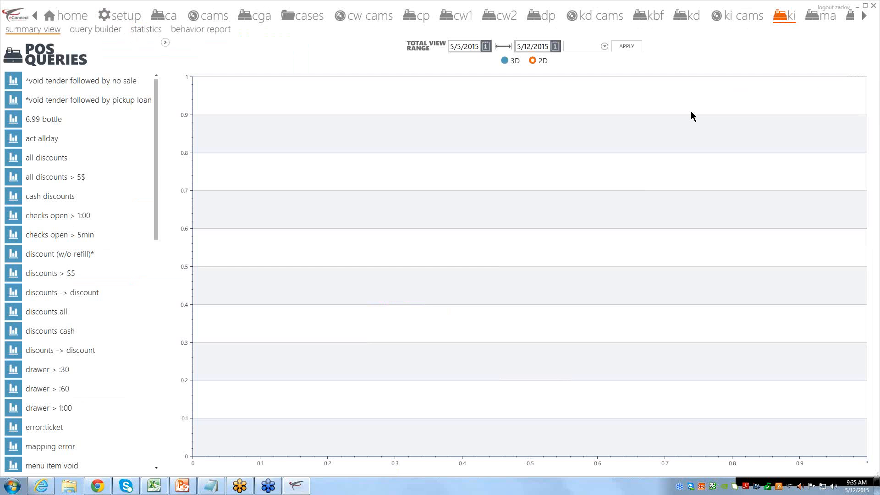
click(112, 11)
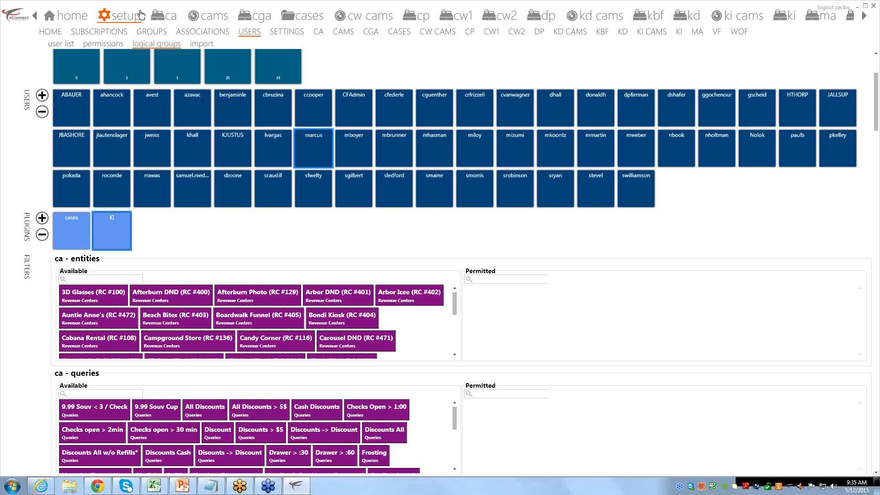
click(439, 153)
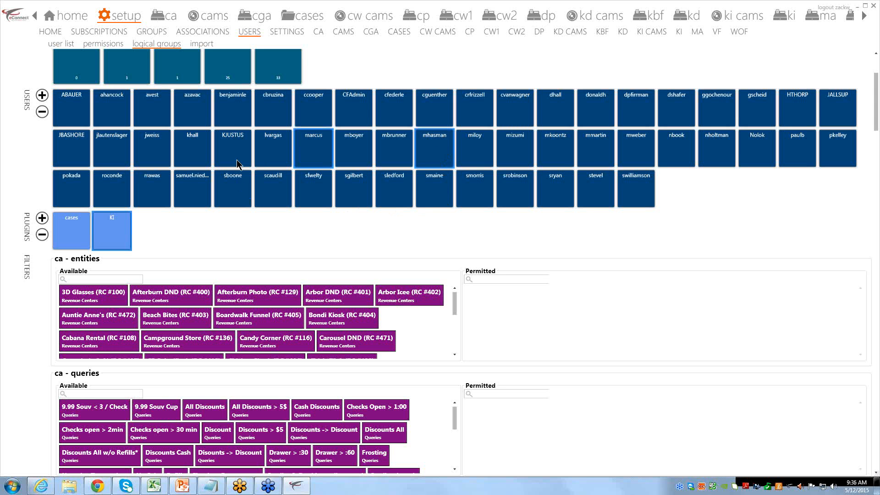
click(432, 158)
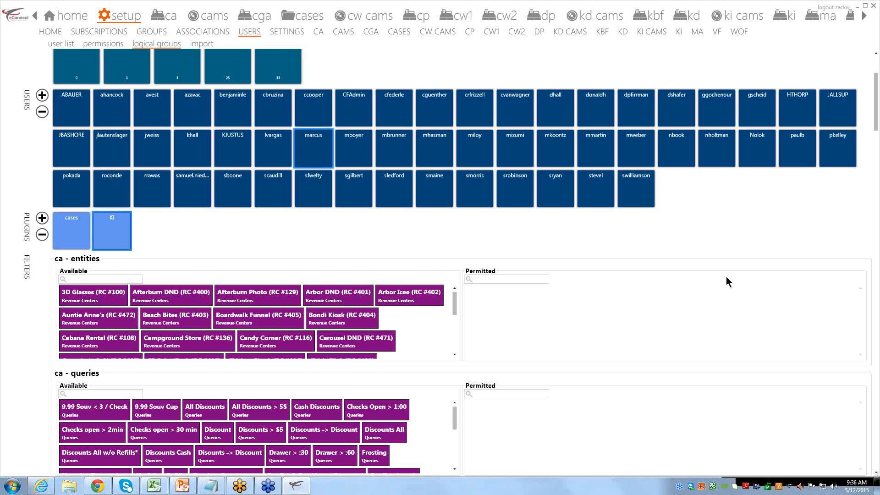
Scroll up until the logical group tiles, including ki Only with 55, are visible
scroll(731, 268, up, 2)
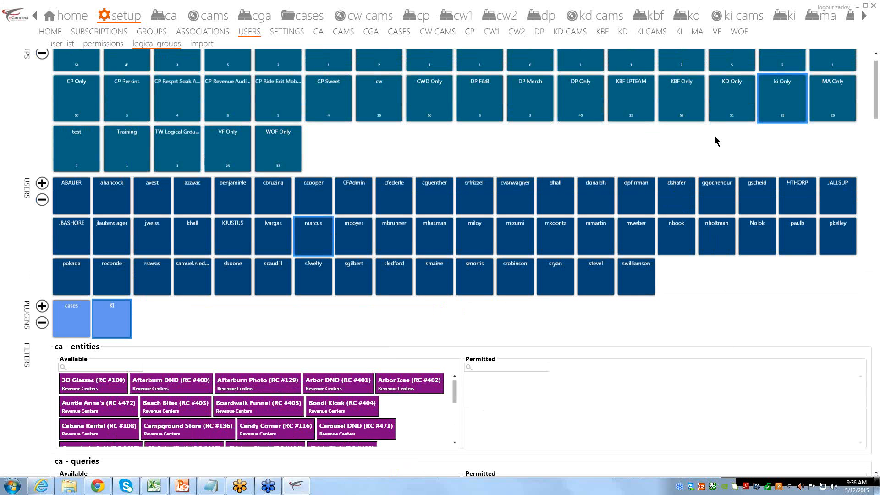
click(876, 56)
click(877, 56)
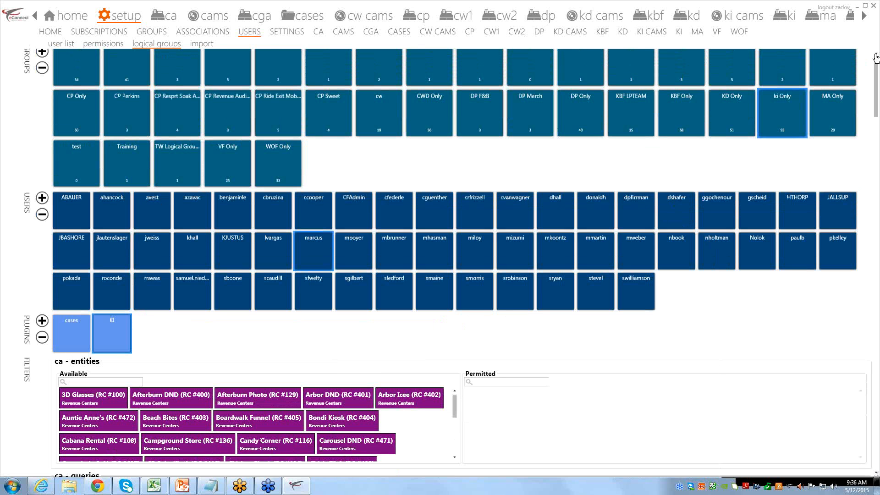
click(877, 56)
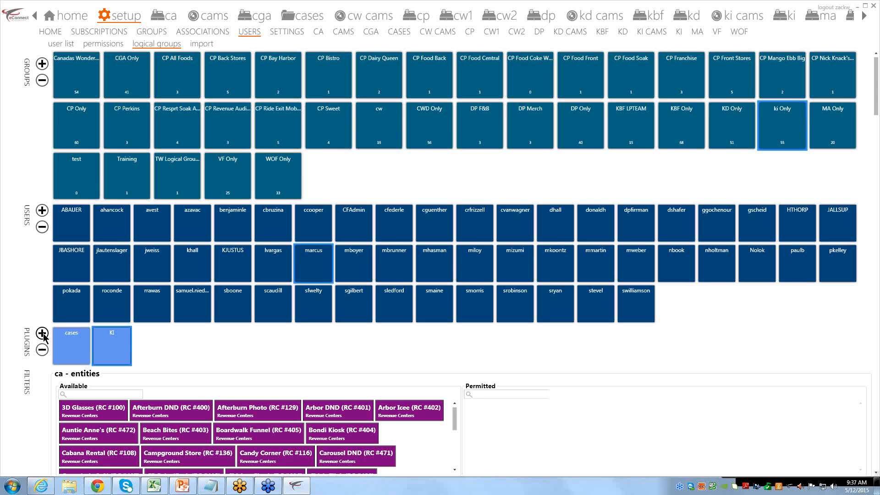
Add KI Cams from the Add Plugin list to ki Only and save
click(42, 335)
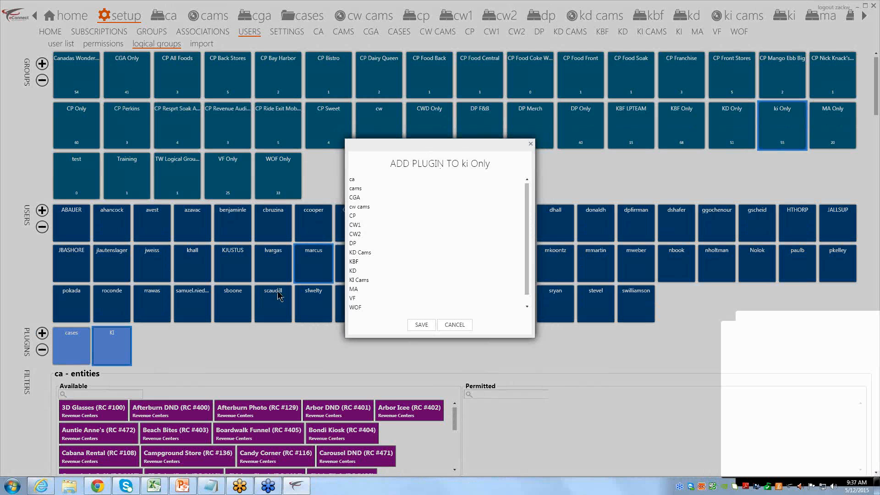
scroll(385, 271, down, 1)
click(364, 271)
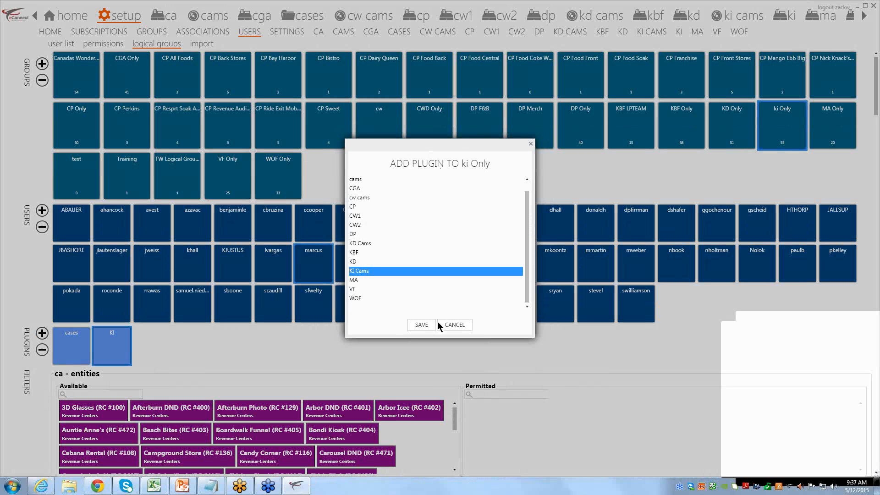
click(422, 325)
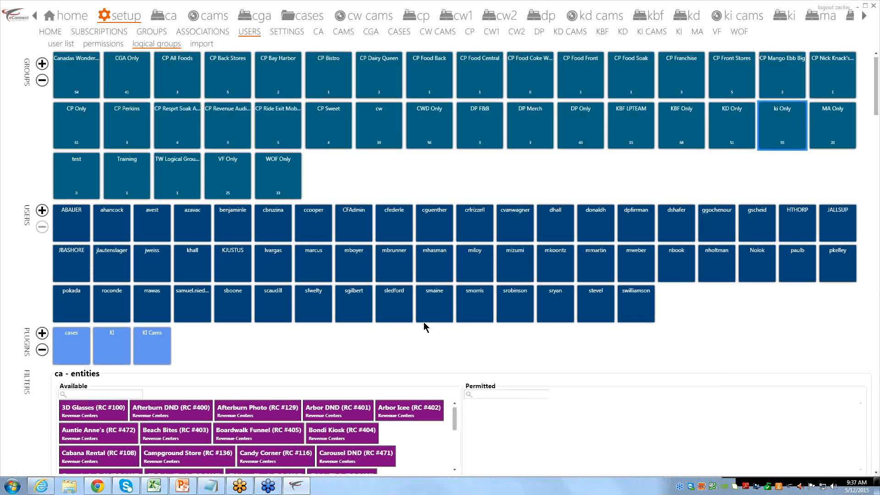
Select six user tiles in the ki Only group
click(386, 264)
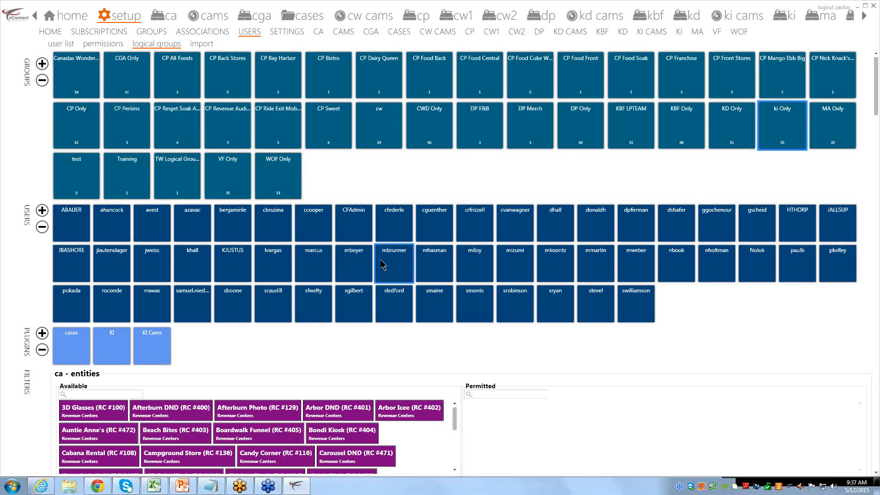
click(400, 214)
click(436, 219)
click(471, 221)
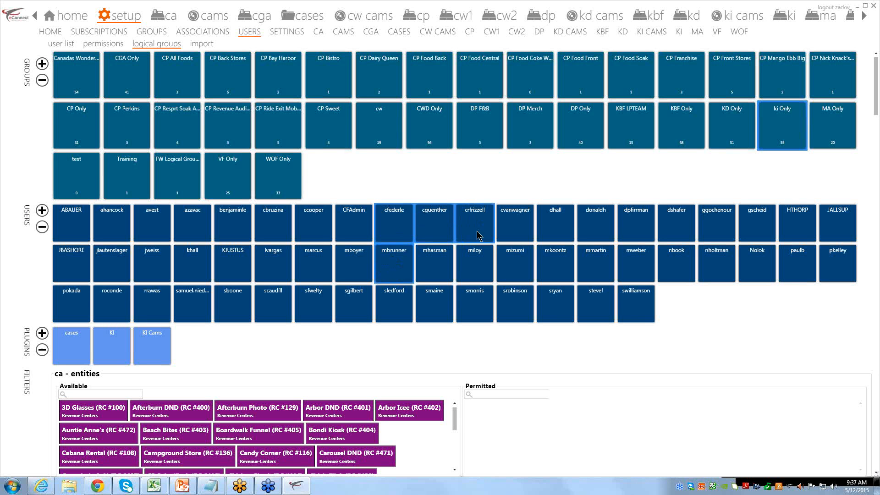
click(472, 265)
click(440, 266)
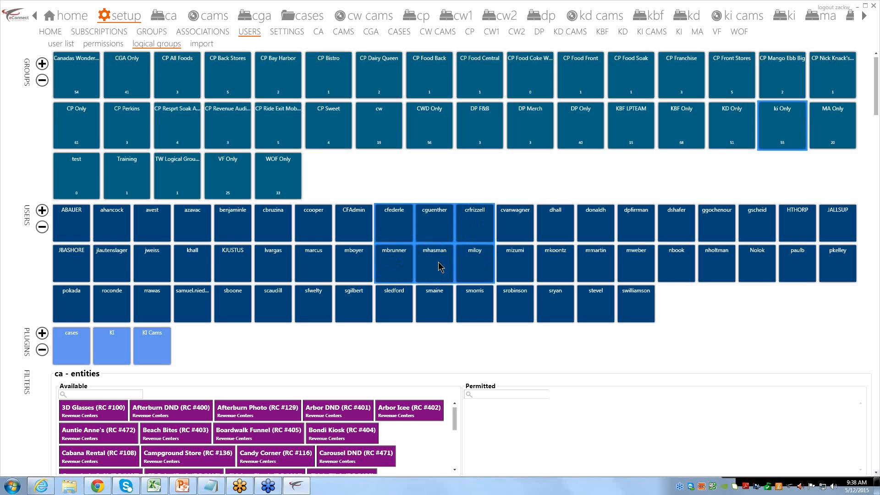
Deselect all six users and open the user import page
click(439, 268)
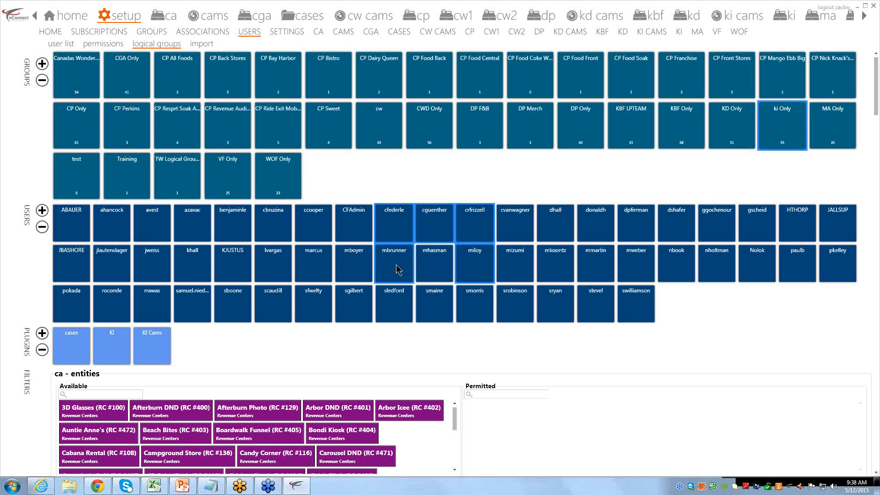
click(399, 270)
click(466, 266)
click(468, 238)
click(429, 231)
click(401, 237)
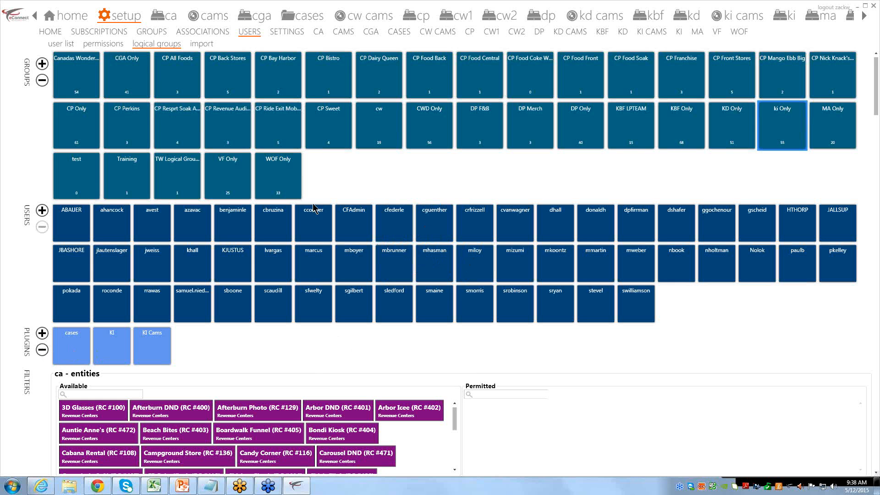
click(209, 45)
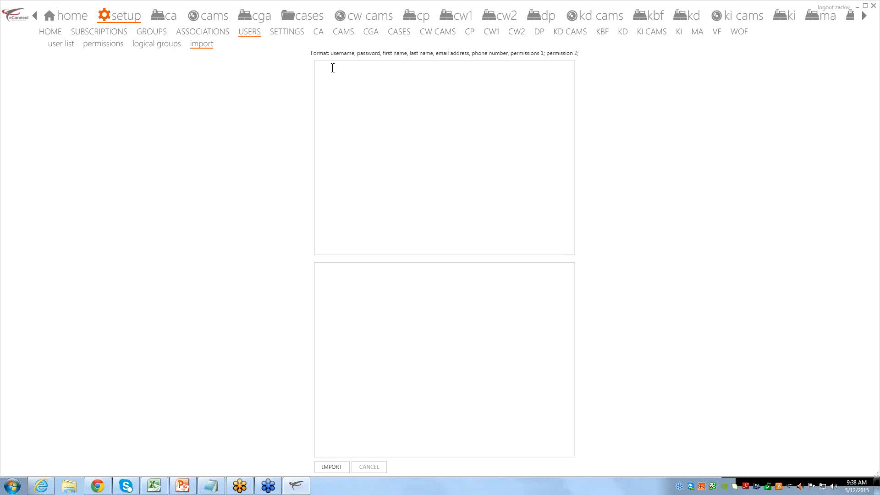
Review the Mail Setting page, then view the password rules settings
click(273, 32)
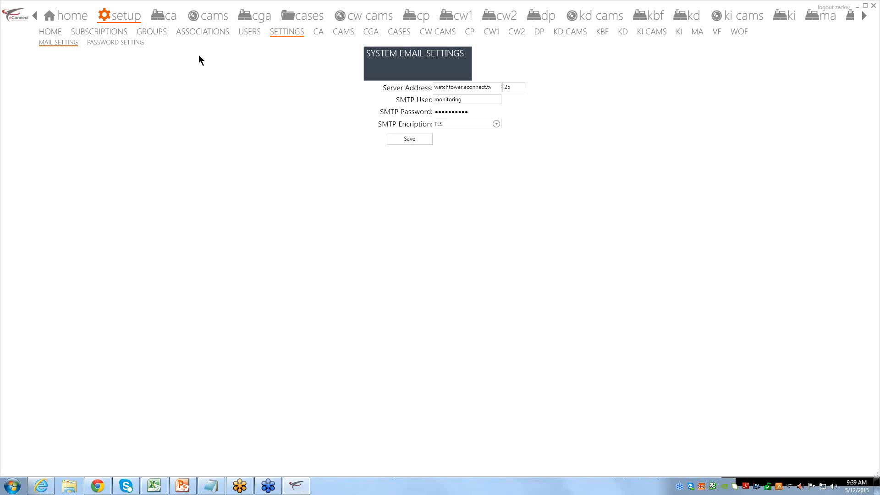
click(132, 44)
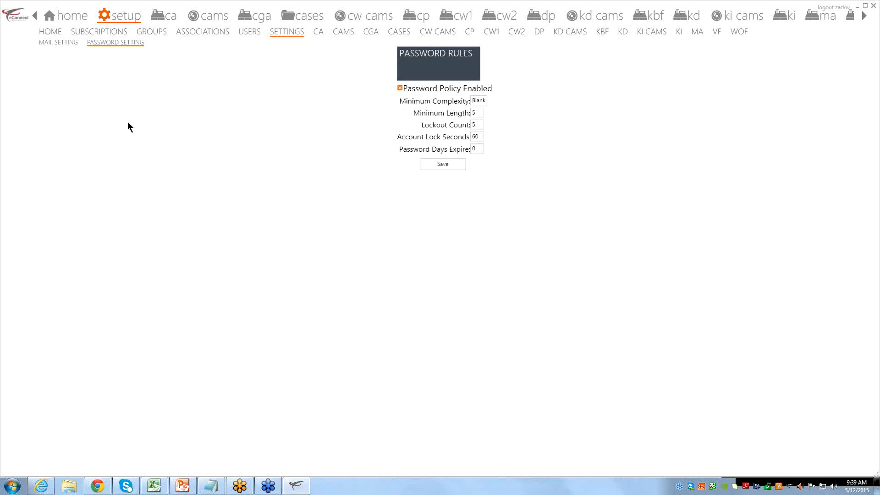